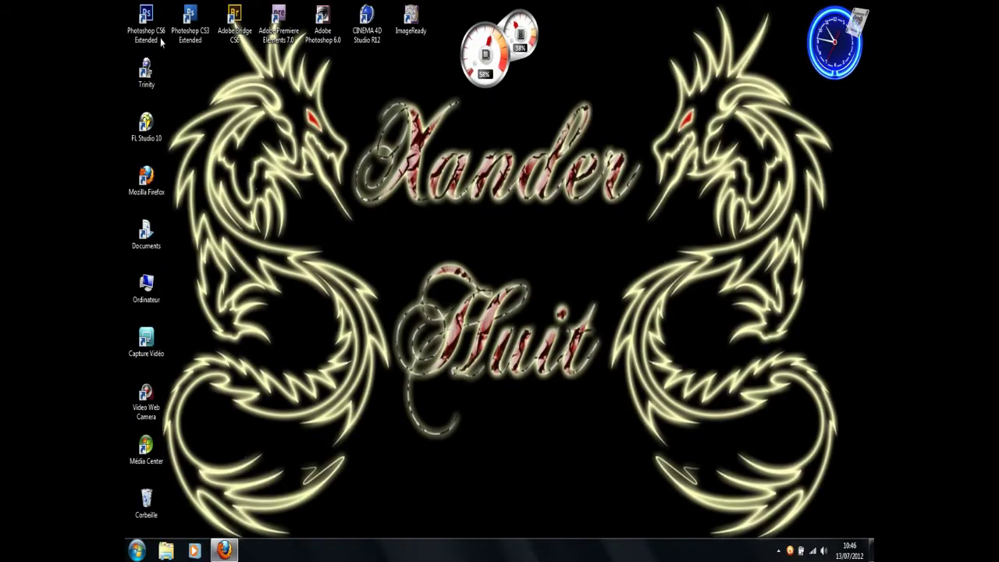
- Launch Photoshop CS6 Extended from its desktop shortcut
left_click(152, 28)
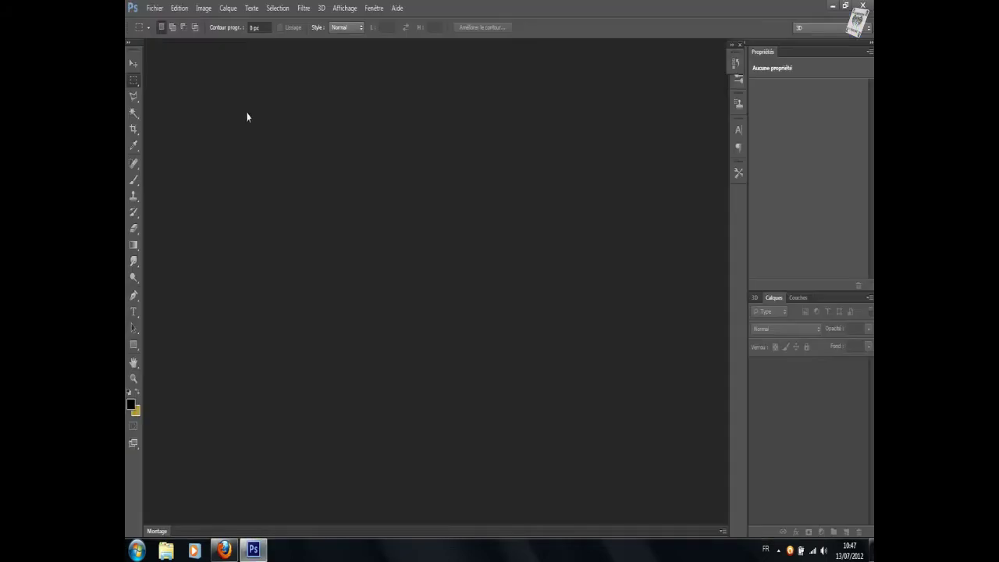
- Open the five Montage folder images: boat, sea floor, man, island and signature
left_click(158, 10)
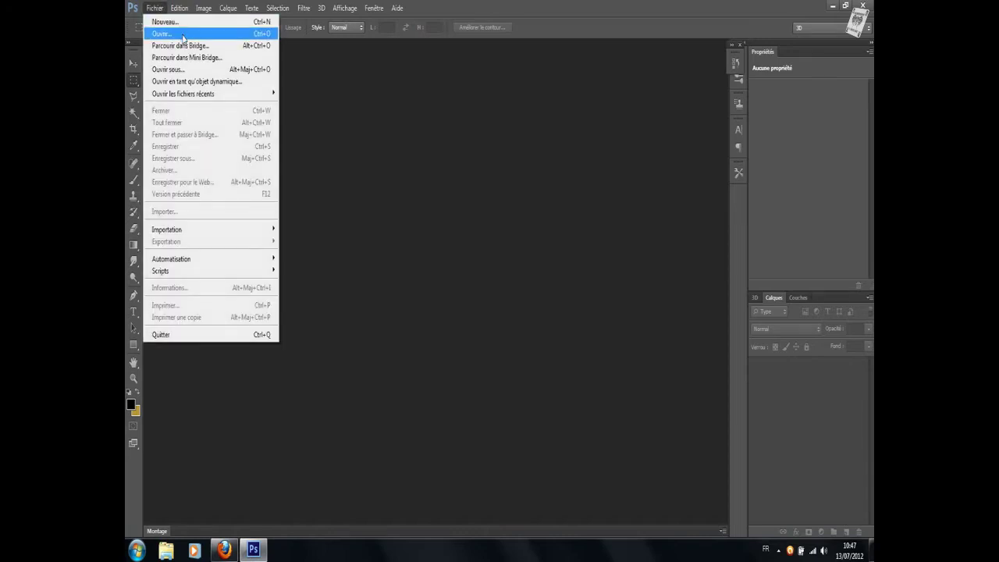
left_click(182, 34)
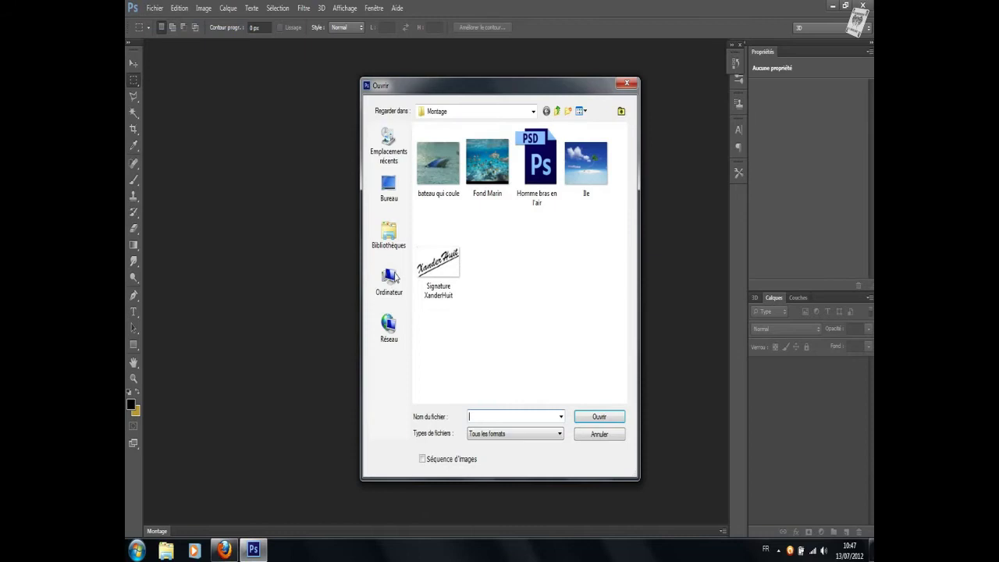
left_click_drag(438, 337, 600, 153)
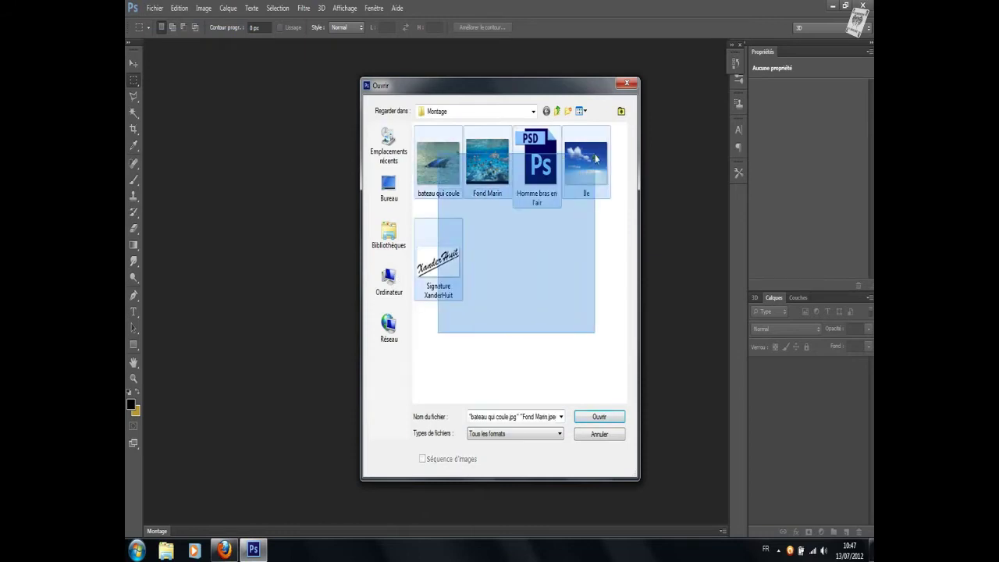
left_click(605, 417)
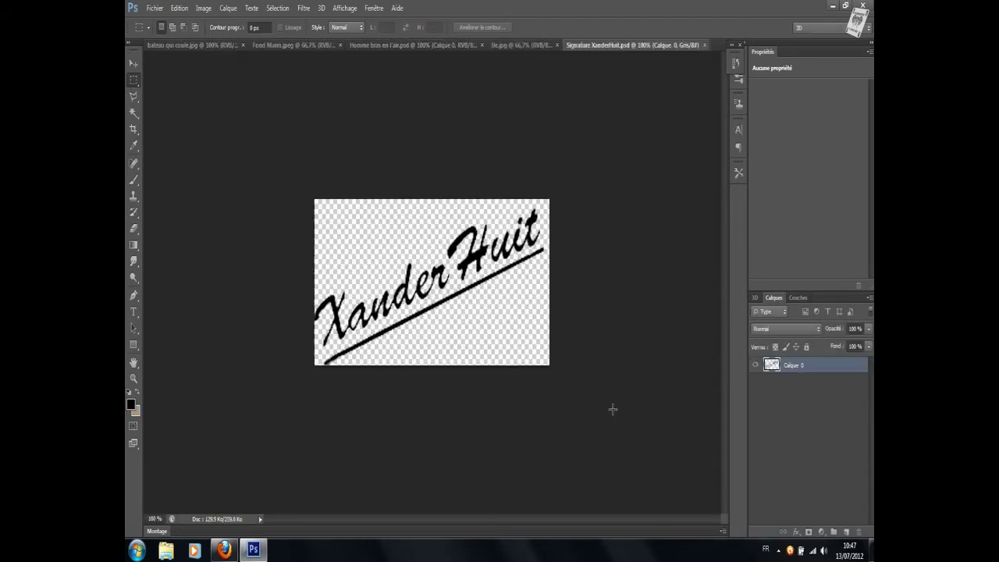
- Select all of Ile.jpg, then create a new blank white 1024 × 1350 px document
left_click(516, 48)
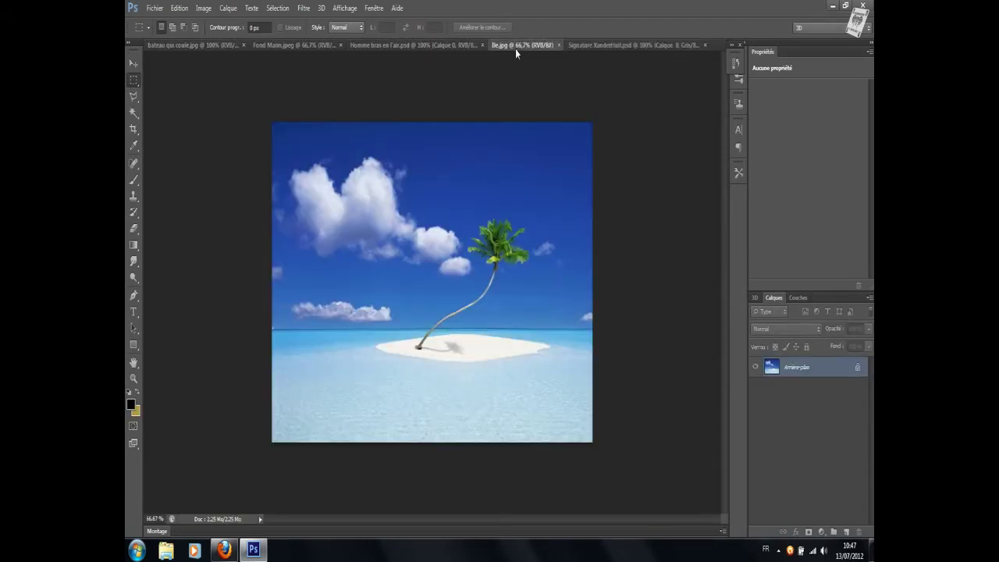
key("ctrl+a")
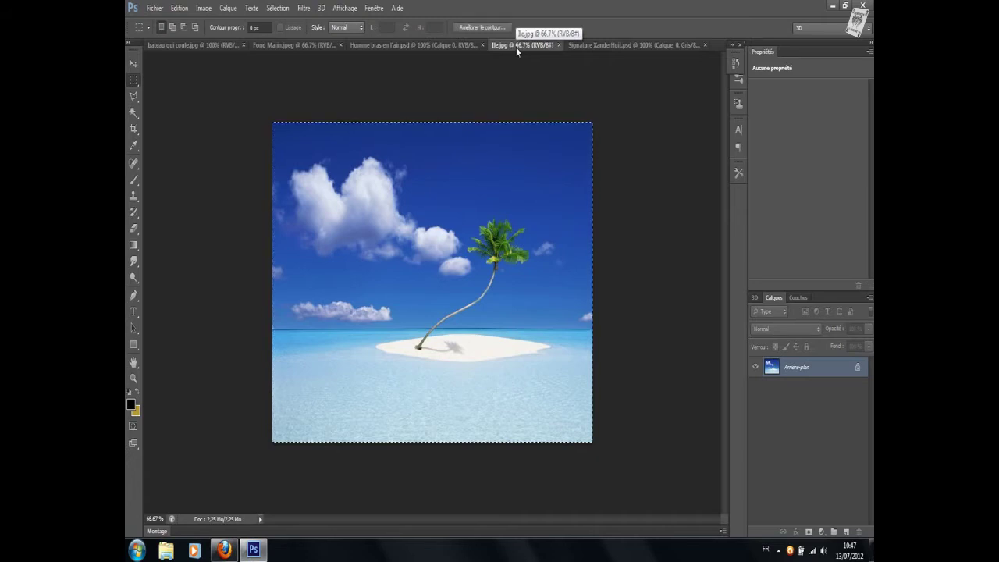
left_click(157, 8)
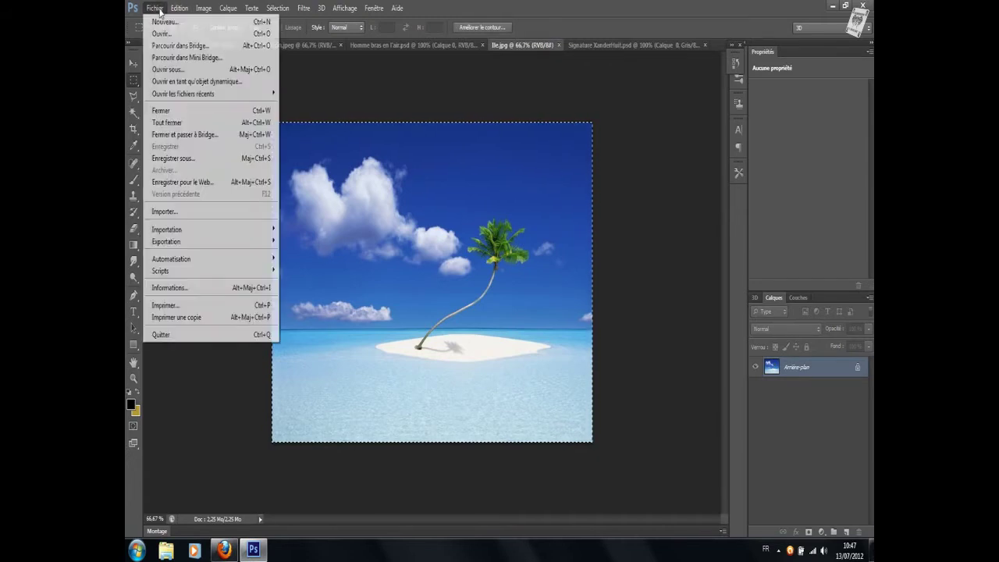
left_click(206, 24)
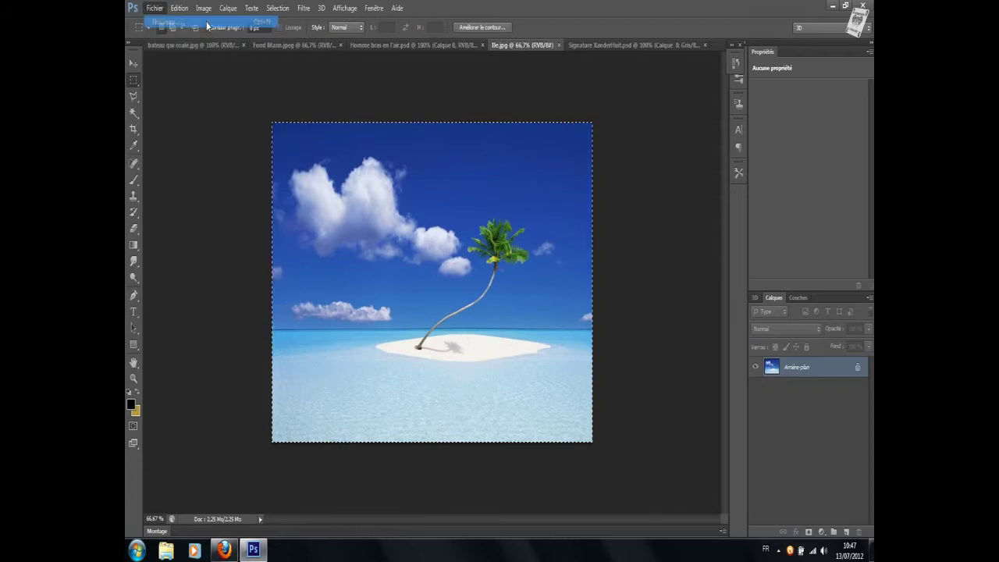
double_click(428, 209)
type("1350")
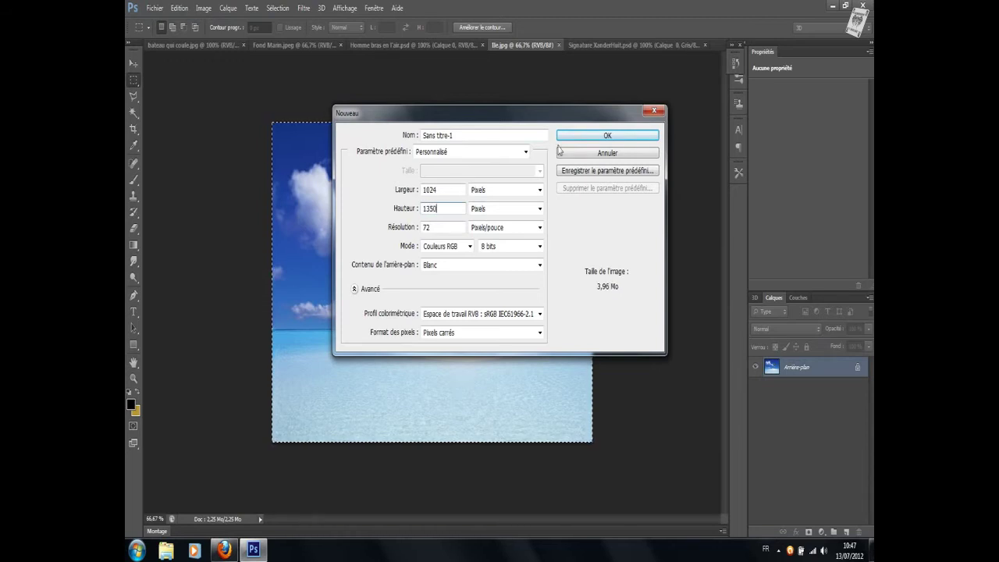
left_click(572, 139)
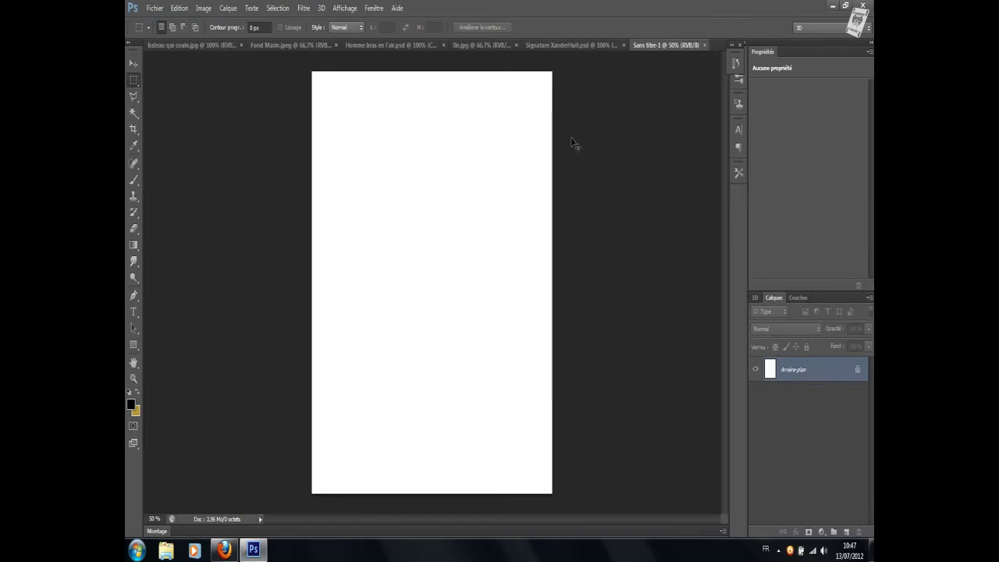
- Paste the island photo into Sans titre-1 and move it to the top of the canvas
key("ctrl+v")
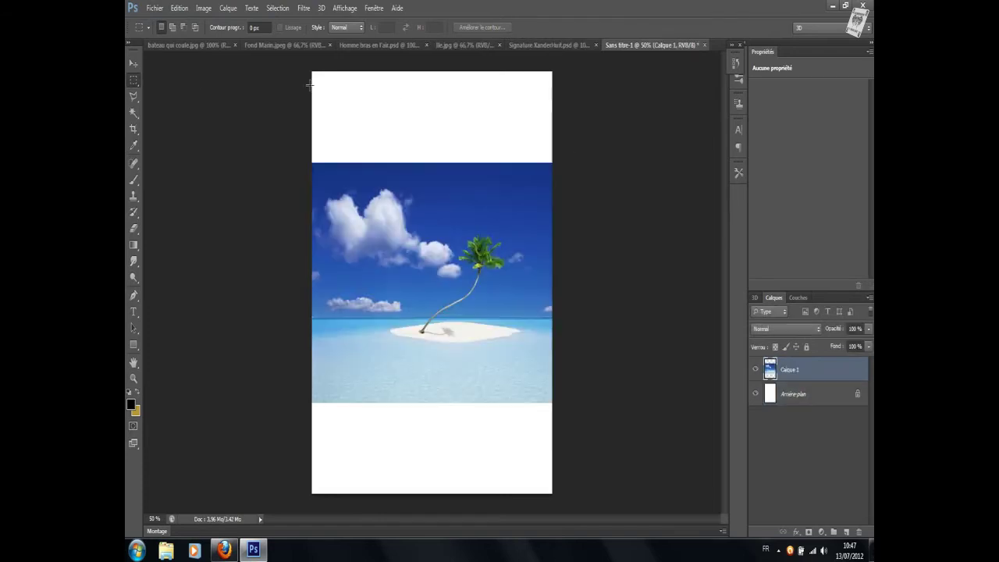
left_click(134, 64)
left_click_drag(411, 280, 416, 164)
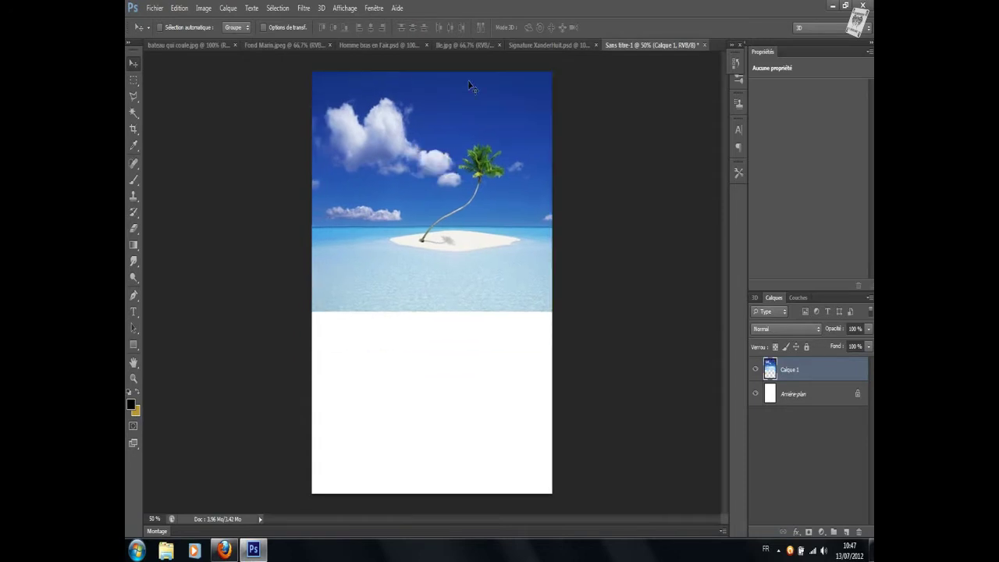
- Close Ile.jpg and drag the Fond Marin underwater photo in below the island
left_click(497, 46)
left_click(290, 45)
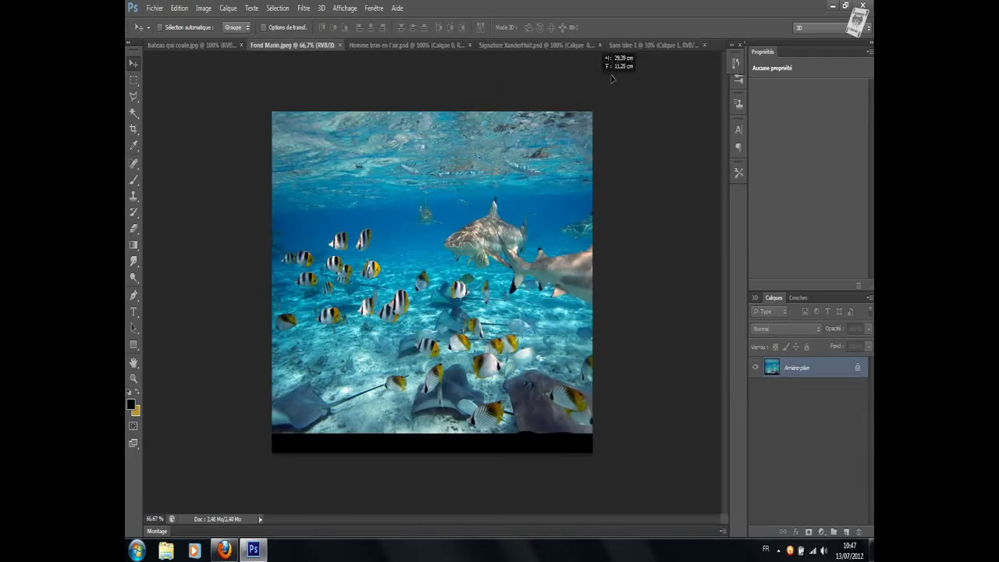
mouse_move(637, 49)
left_mouse_down()
mouse_move(466, 227)
mouse_move(408, 323)
left_mouse_up()
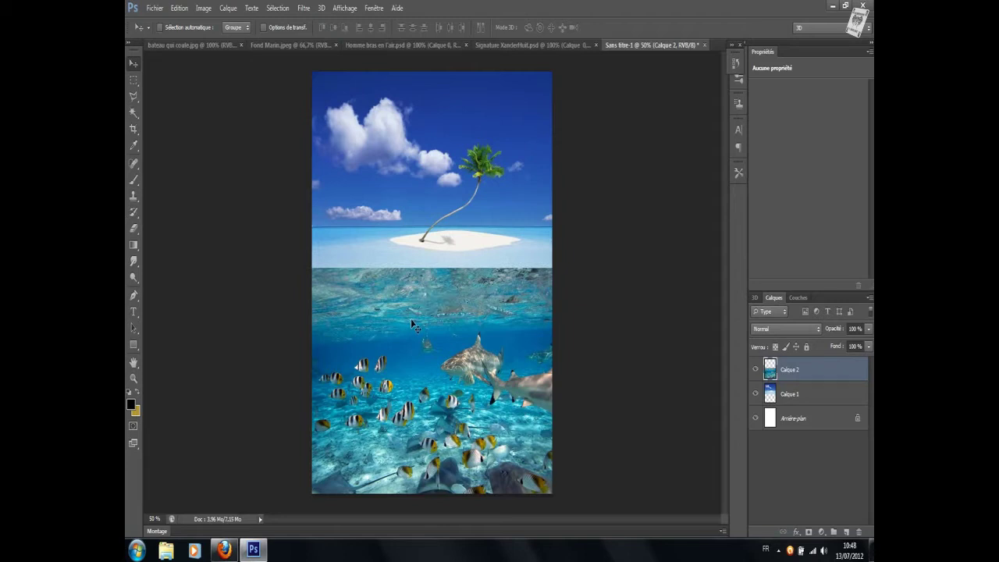
- Add a layer mask to the underwater layer and gradient-fade its top edge at the seam
left_click(809, 532)
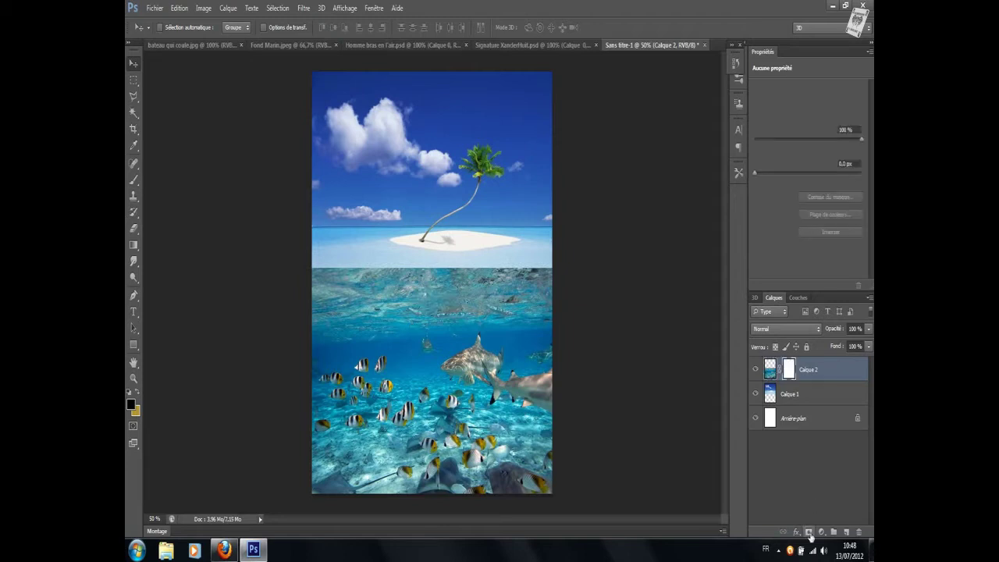
left_click(135, 246)
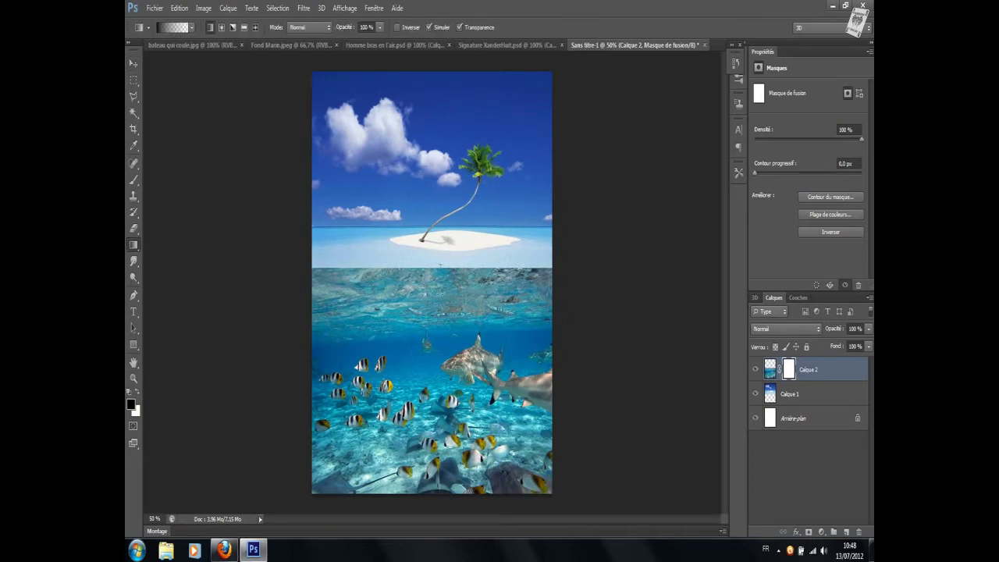
left_click_drag(440, 266, 440, 293)
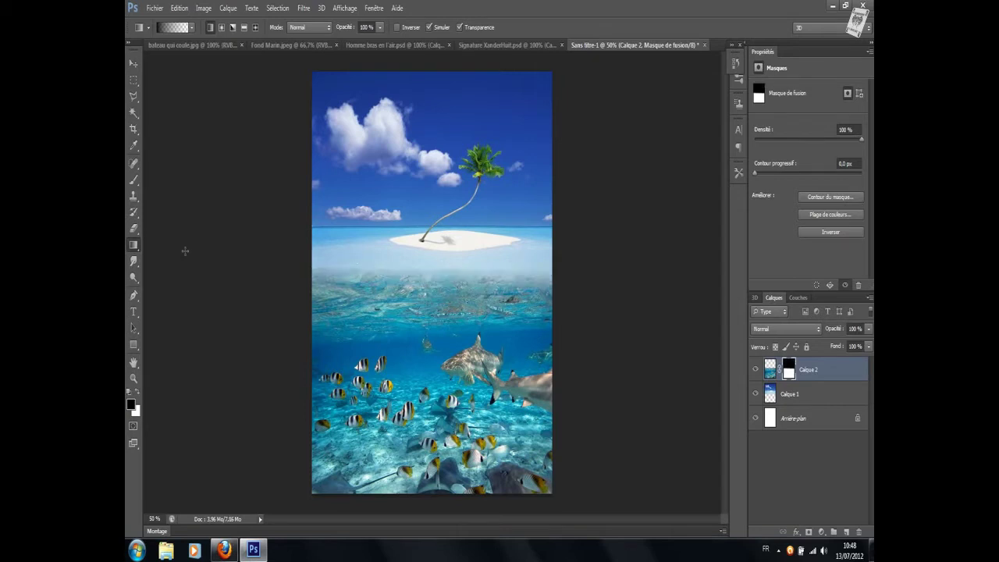
- Paint the mask with a soft round brush to soften the horizon blend
left_click(133, 180)
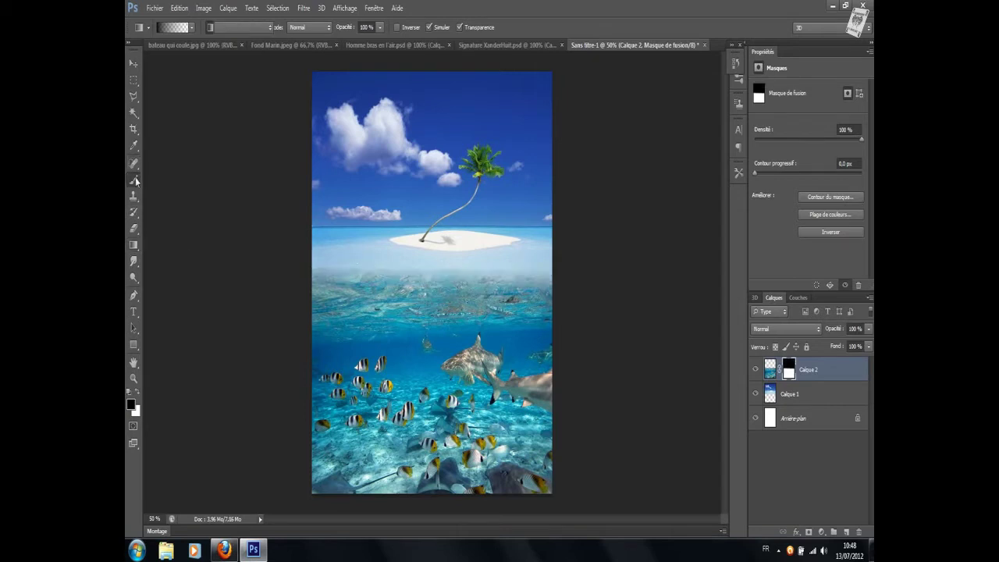
left_click(171, 28)
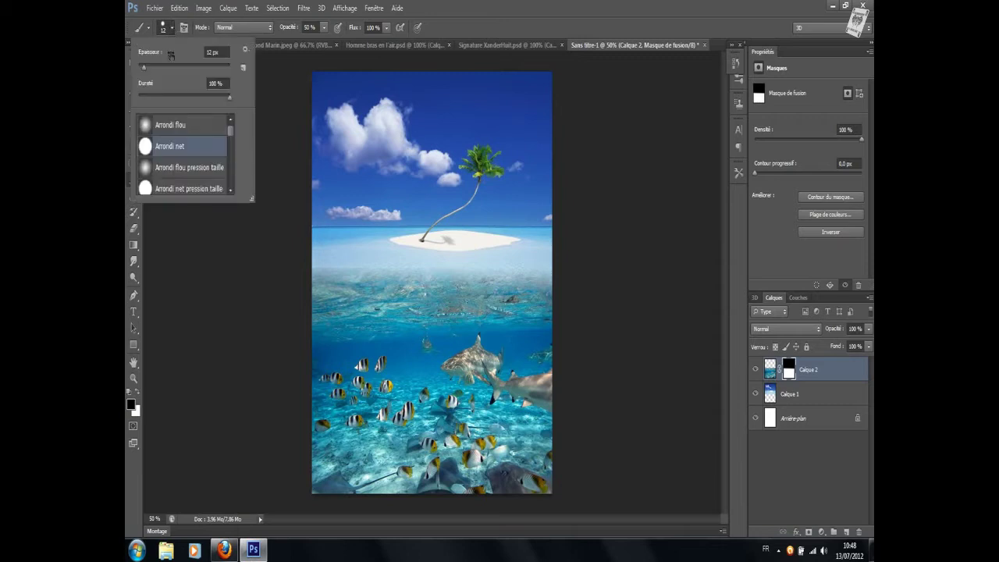
left_click(154, 125)
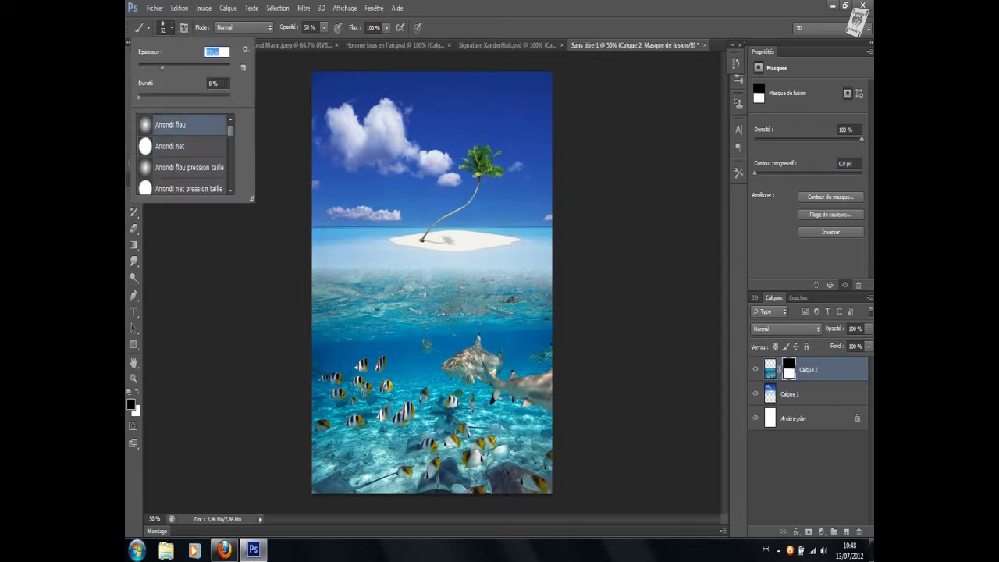
mouse_move(387, 270)
left_mouse_down()
mouse_move(424, 288)
mouse_move(349, 285)
left_mouse_up()
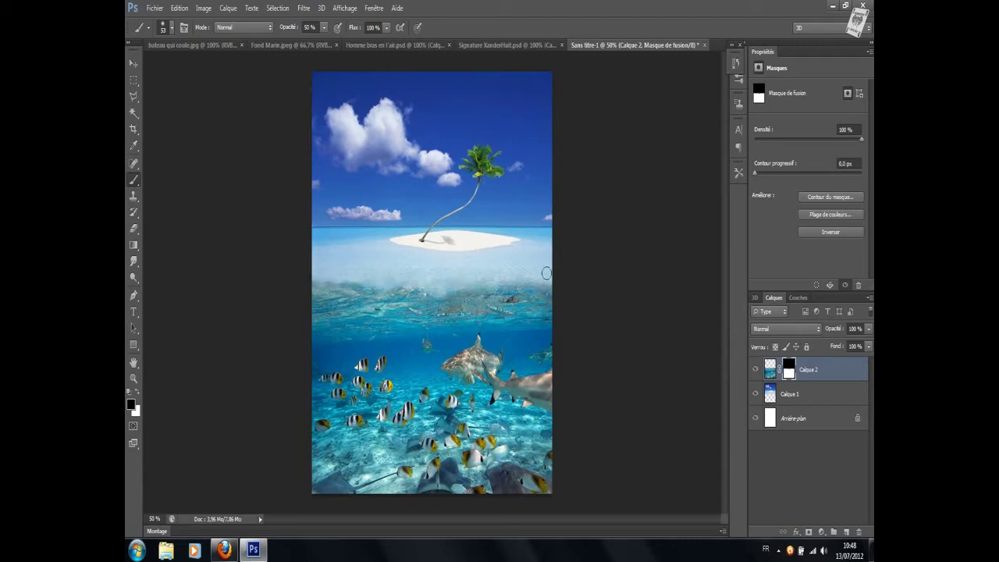
left_click_drag(414, 291, 343, 281)
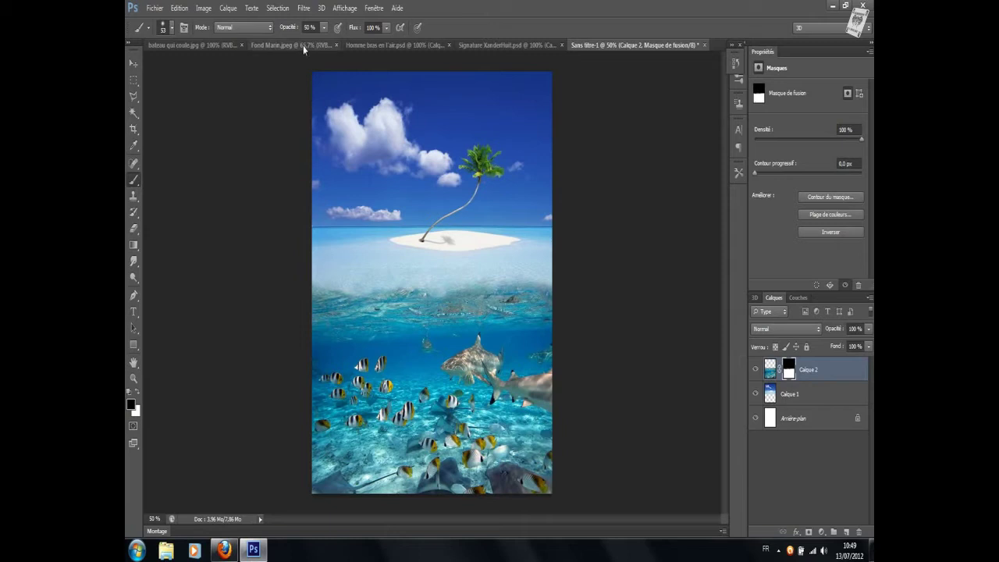
- Close Fond Marin and drag the man with raised arms into the montage
left_click(335, 45)
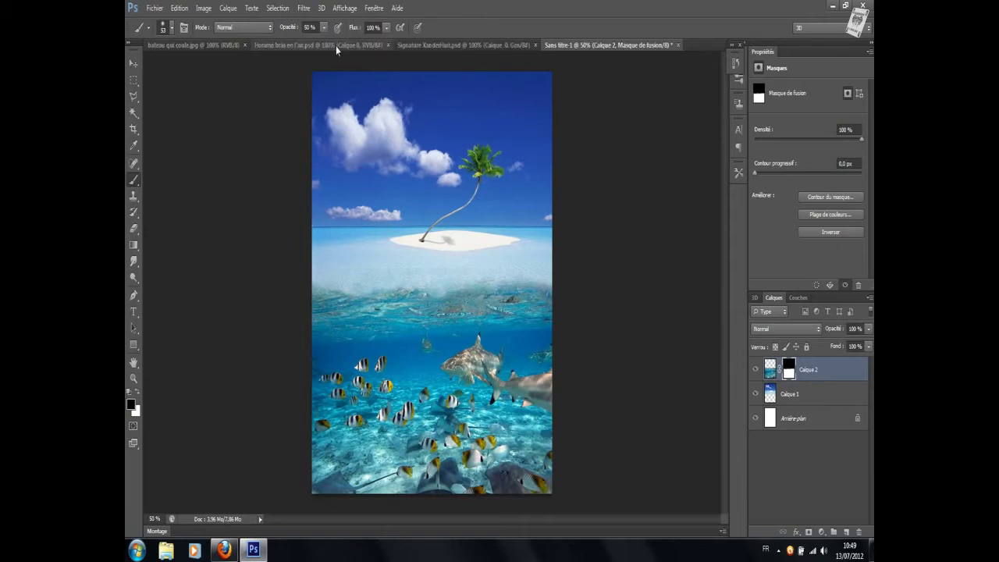
left_click(332, 46)
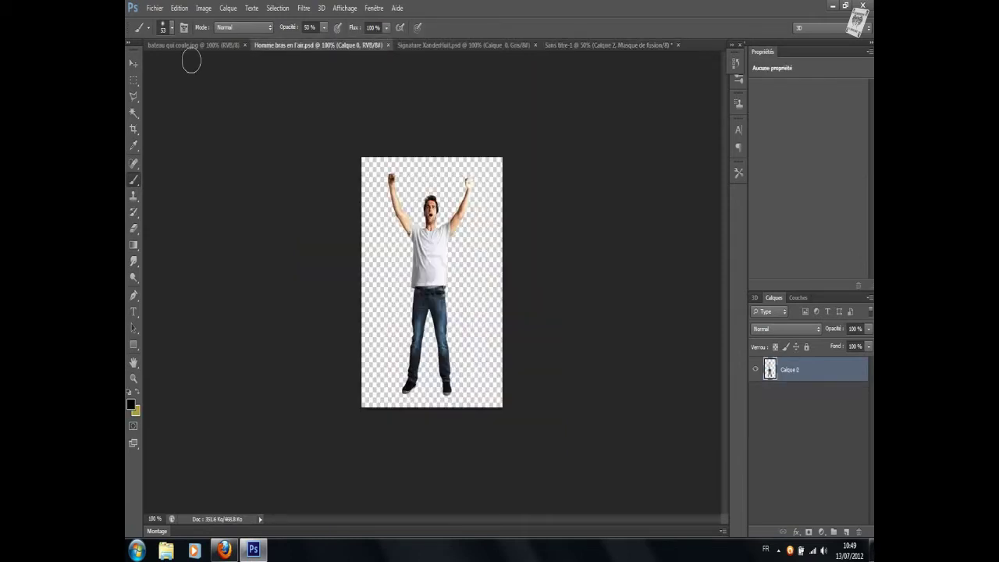
left_click(134, 63)
mouse_move(432, 258)
left_mouse_down()
mouse_move(602, 48)
mouse_move(469, 186)
left_mouse_up()
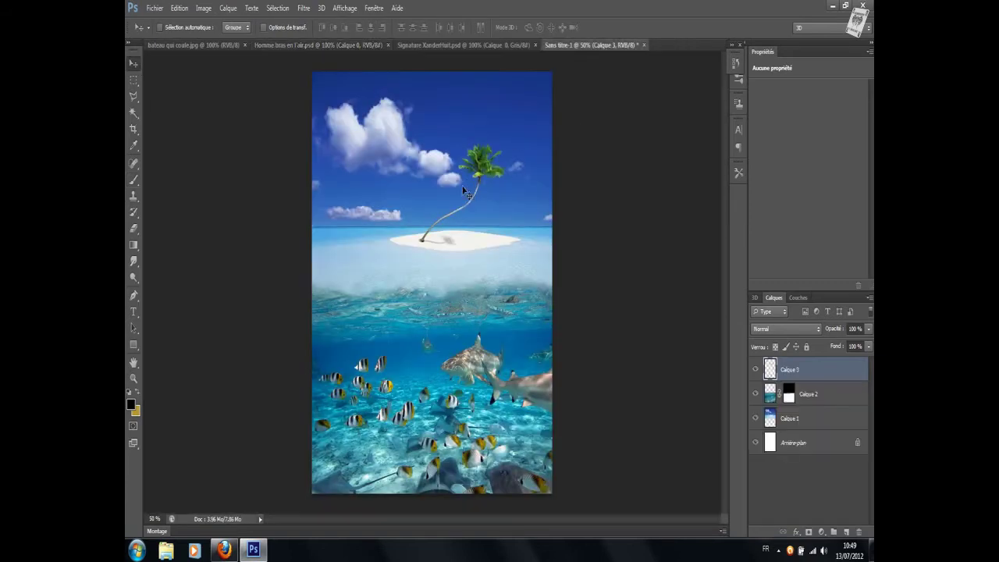
- Scale the man down to stand on the island and duplicate him as a second copy
left_click(181, 9)
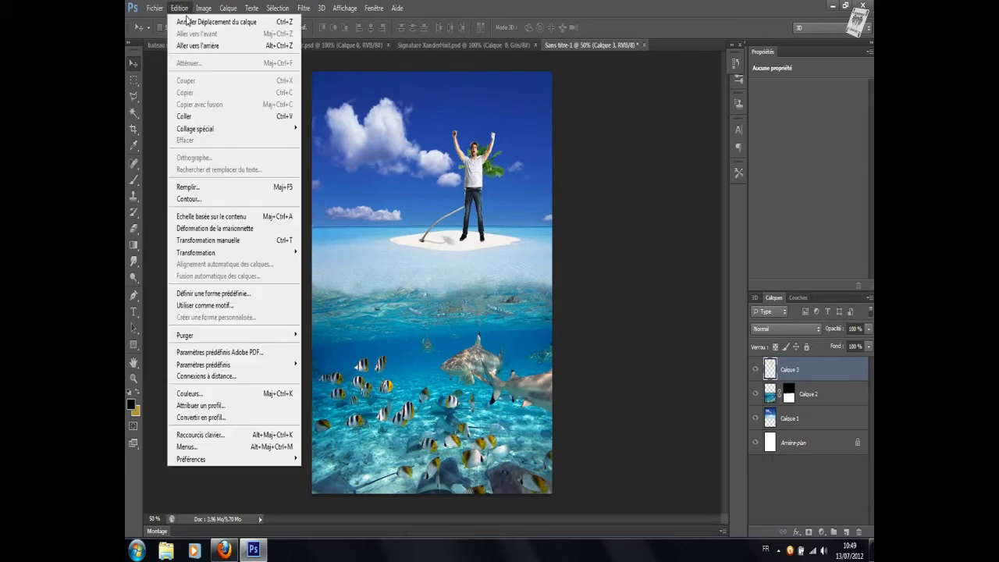
left_click(255, 241)
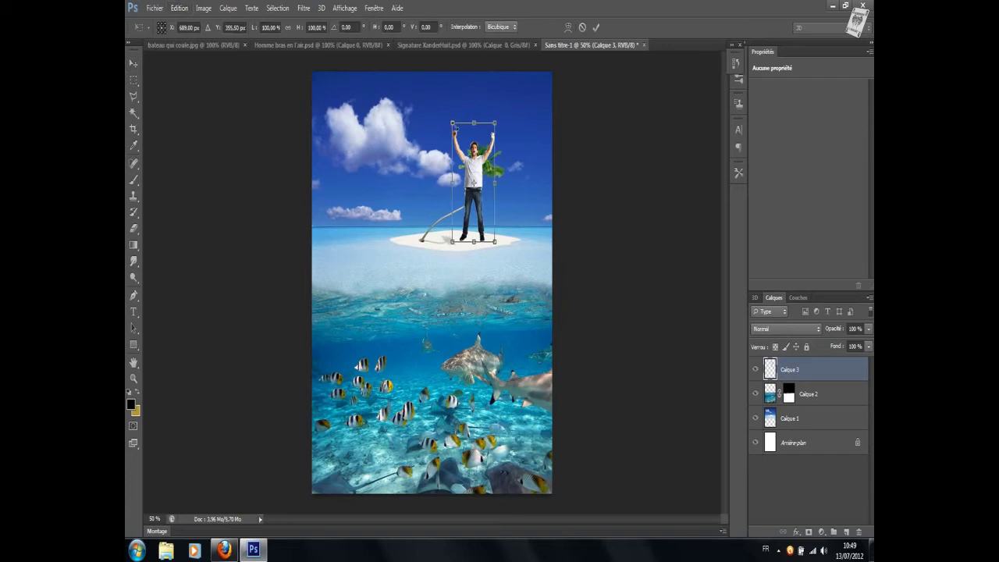
mouse_move(451, 122)
left_mouse_down()
mouse_move(477, 194)
mouse_move(473, 213)
left_mouse_up()
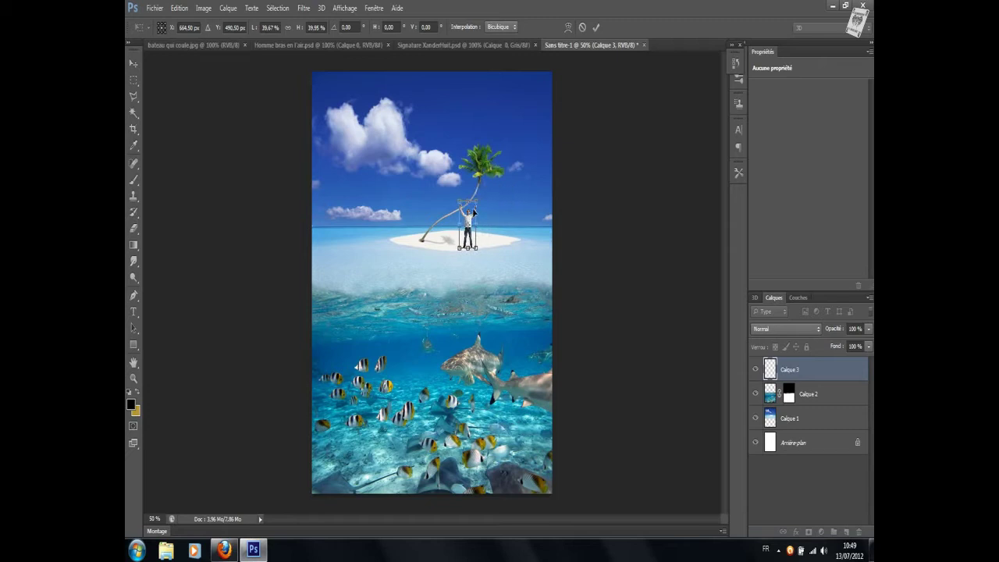
key("Return")
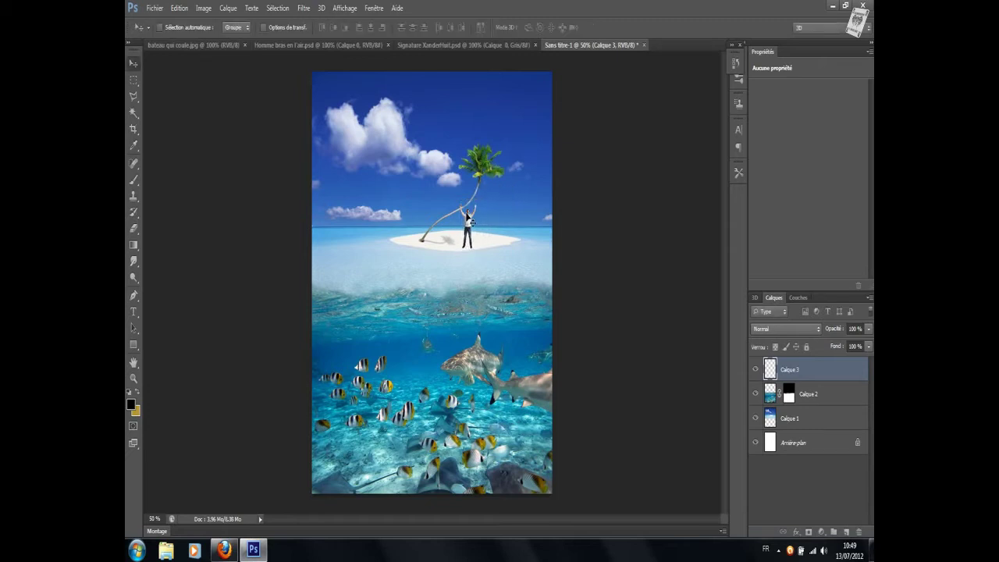
mouse_move(477, 225)
left_mouse_down()
mouse_move(442, 283)
mouse_move(437, 240)
left_mouse_up()
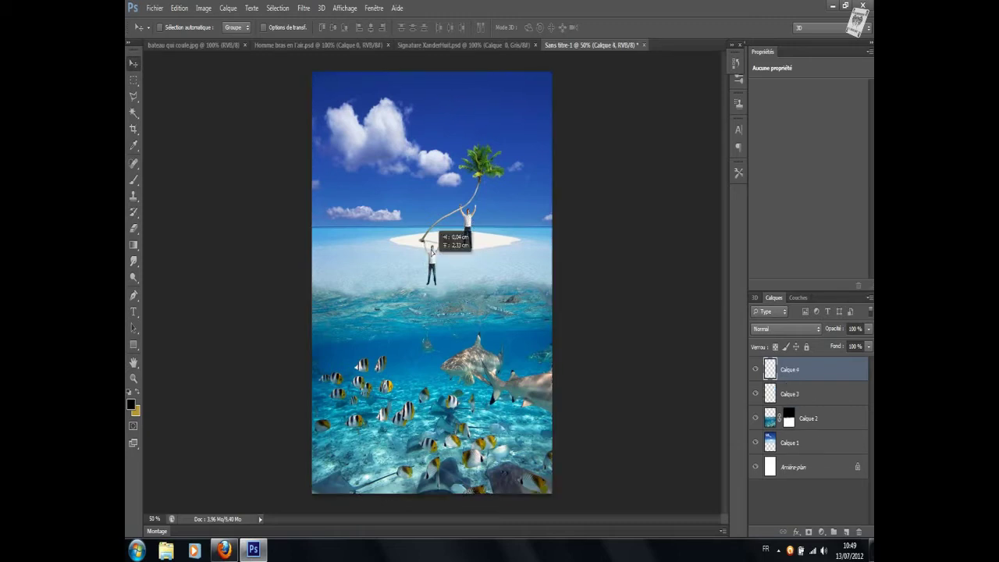
- Turn the man's copy into a black silhouette with a Seuil threshold of 255
left_click(204, 9)
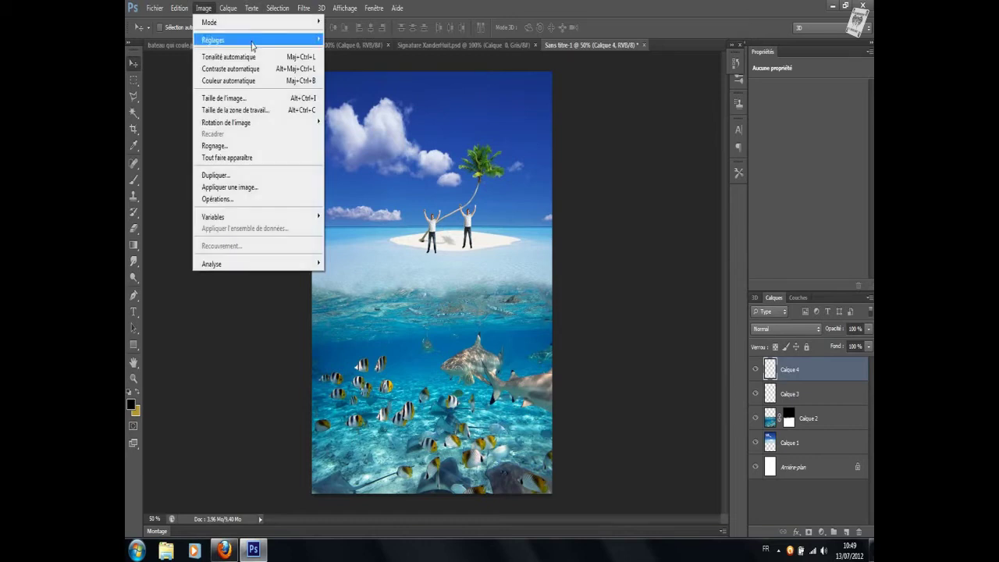
mouse_move(258, 40)
left_click(408, 206)
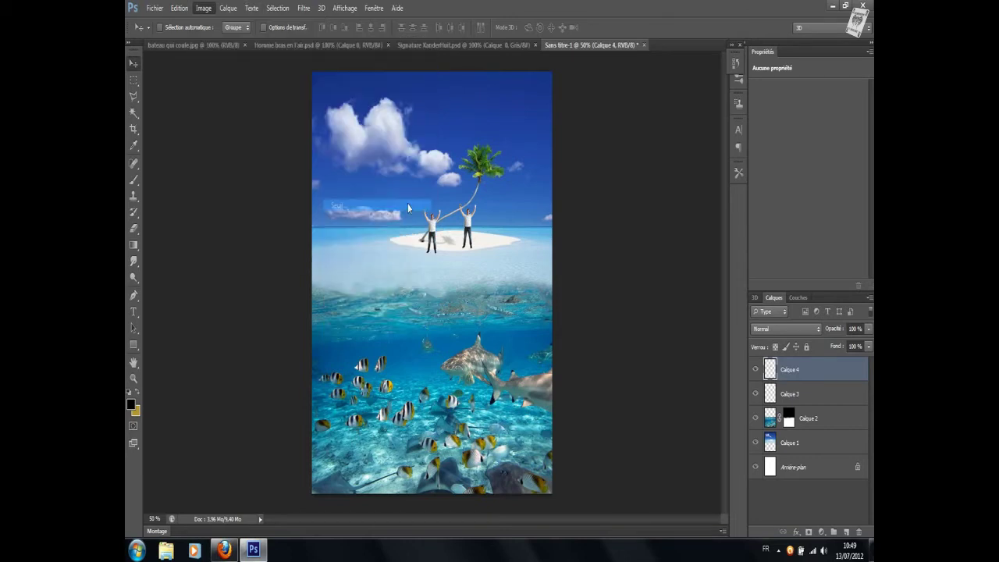
left_click_drag(631, 250, 727, 246)
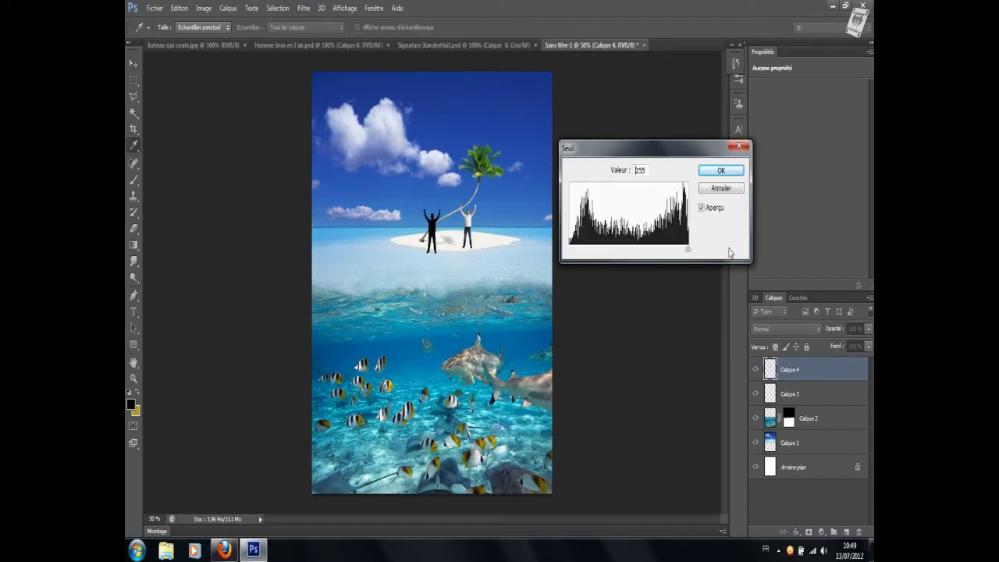
left_click(716, 172)
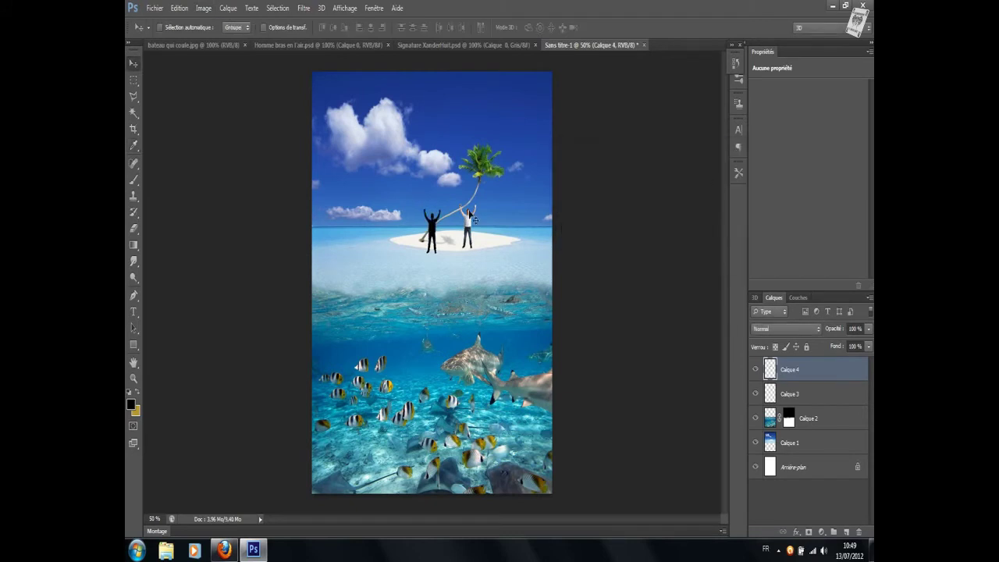
- Rotate, move and slightly shrink the silhouette onto the sand with Free Transform
left_click(179, 8)
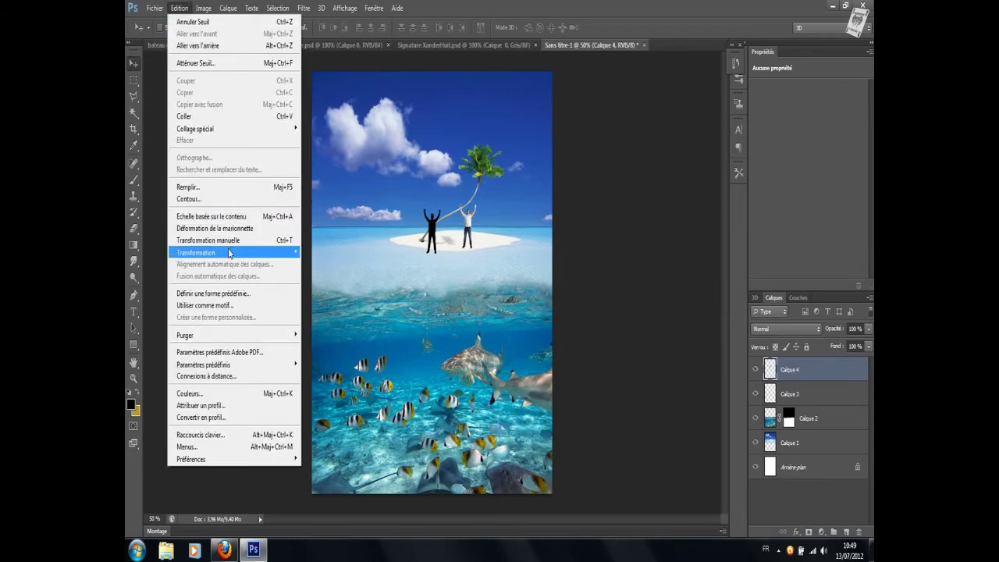
left_click(209, 240)
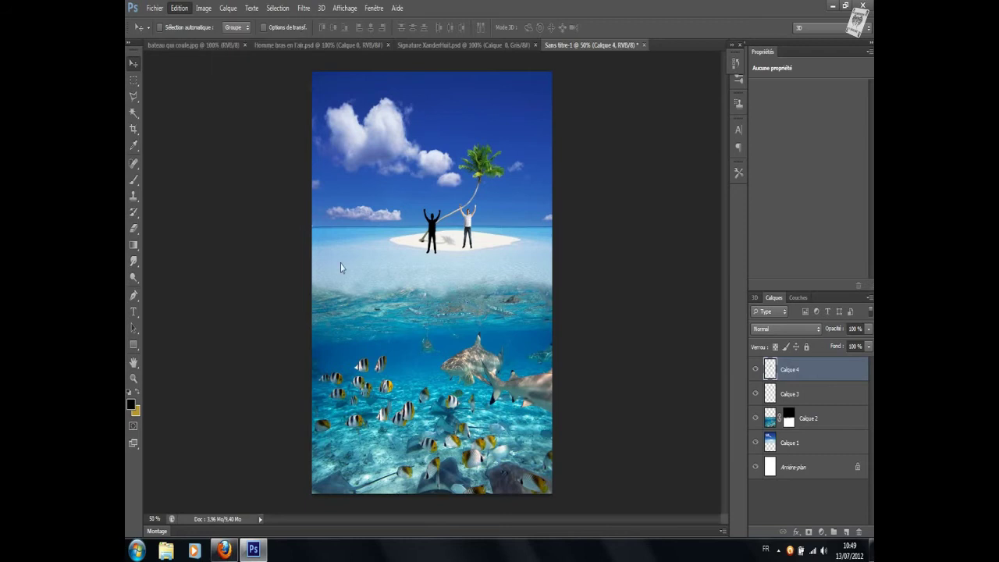
mouse_move(420, 261)
left_mouse_down()
mouse_move(399, 238)
mouse_move(473, 248)
left_mouse_up()
left_click_drag(489, 211, 487, 234)
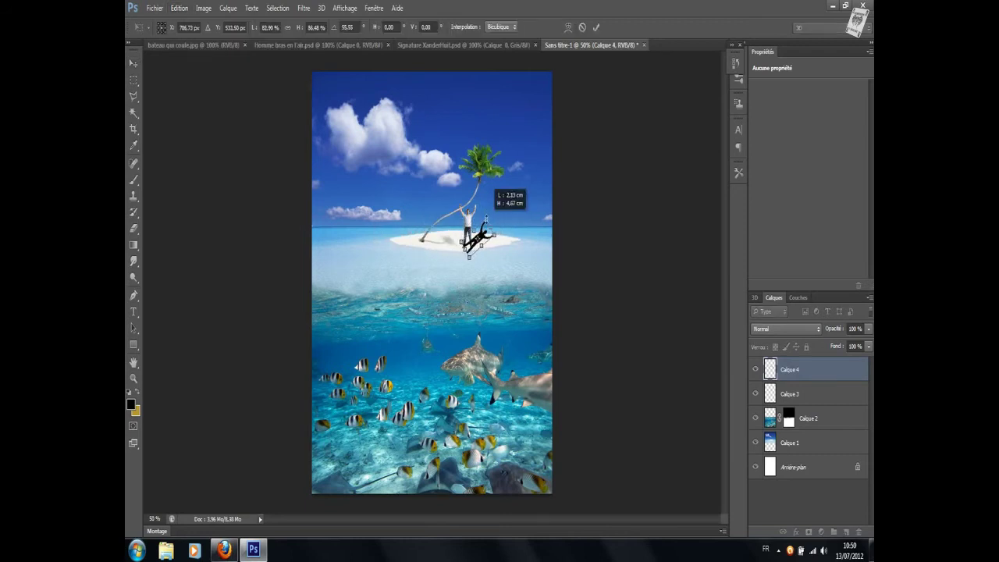
key("Return")
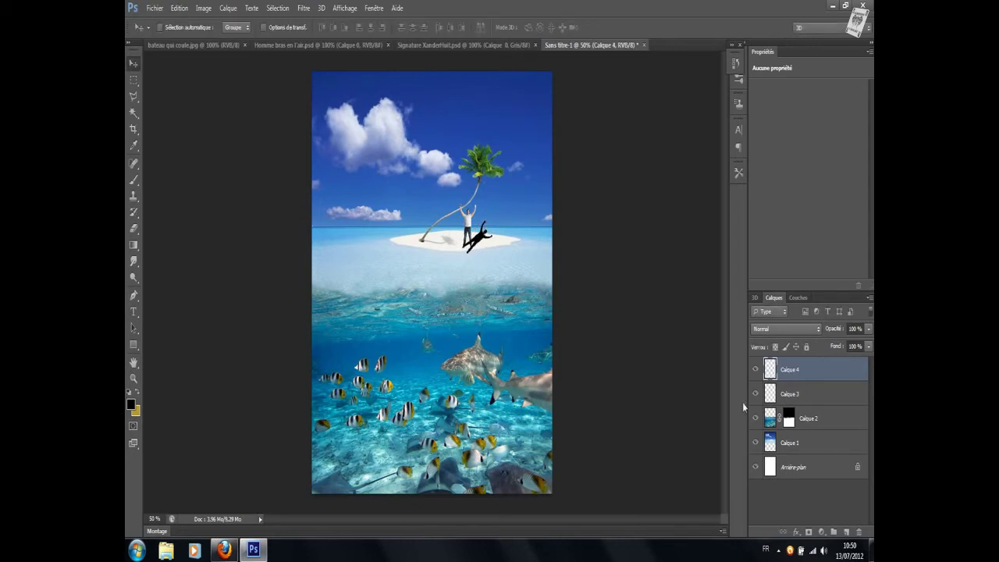
- Move the silhouette layer Calque 4 beneath the man's layer and zoom in on them
left_click_drag(796, 374, 804, 409)
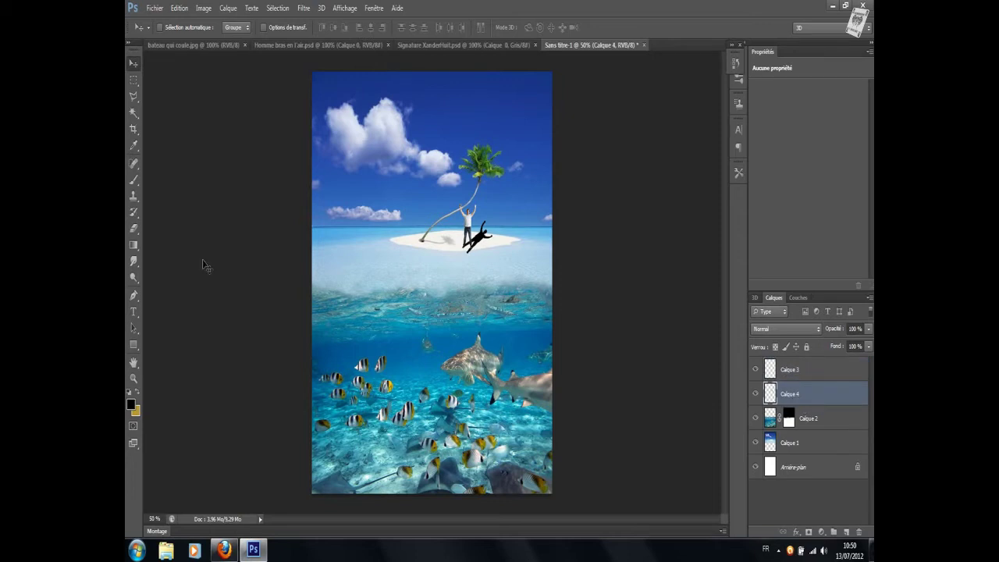
left_click(134, 378)
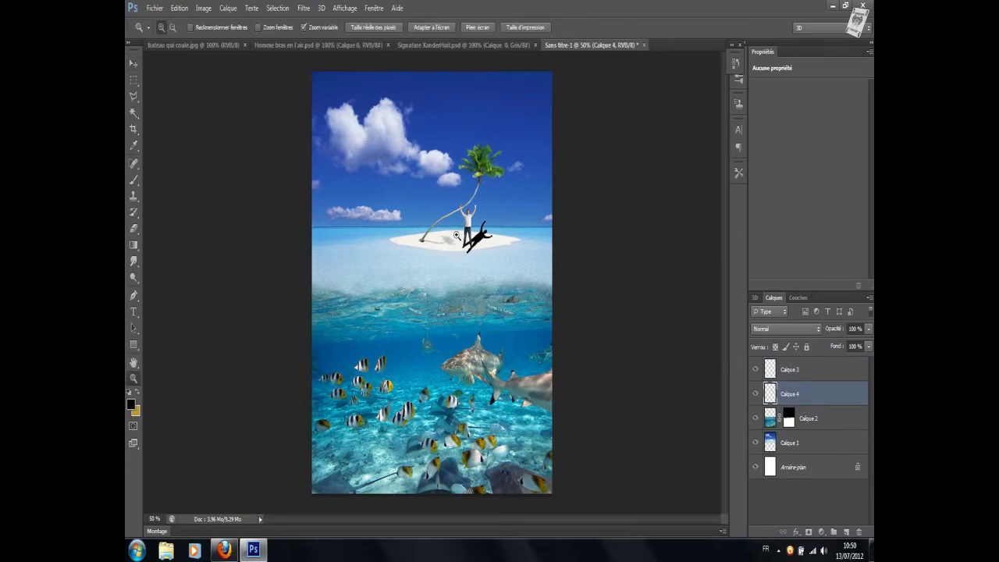
left_click(478, 244)
left_click(479, 245)
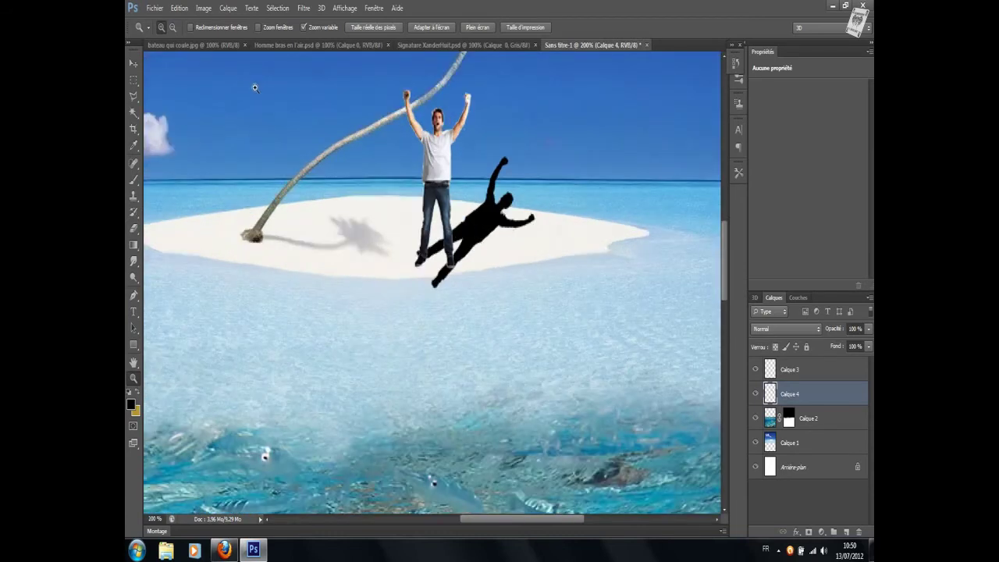
- Warp the silhouette into a longer shadow stretching up-right across the sand
left_click(181, 8)
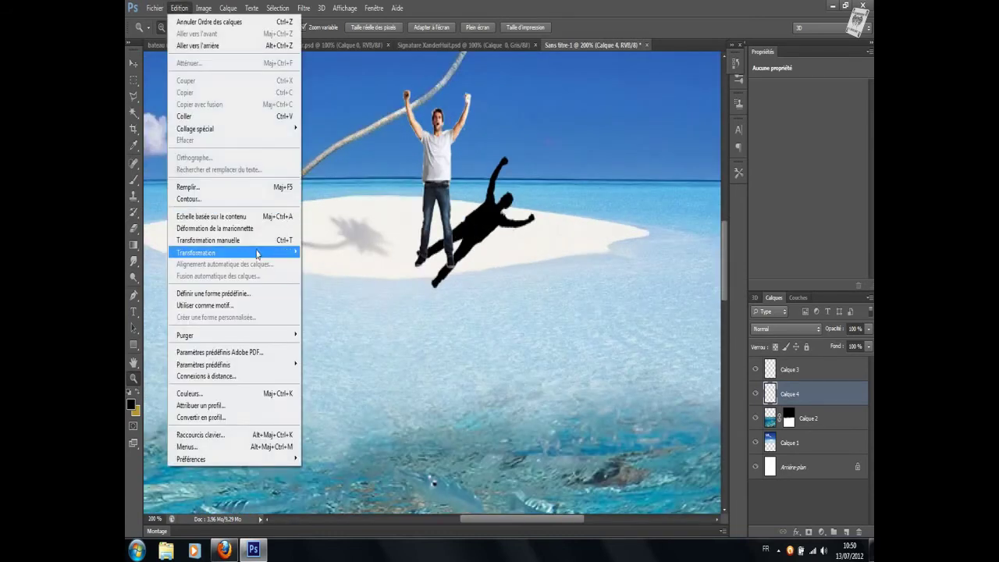
mouse_move(196, 252)
left_click(356, 329)
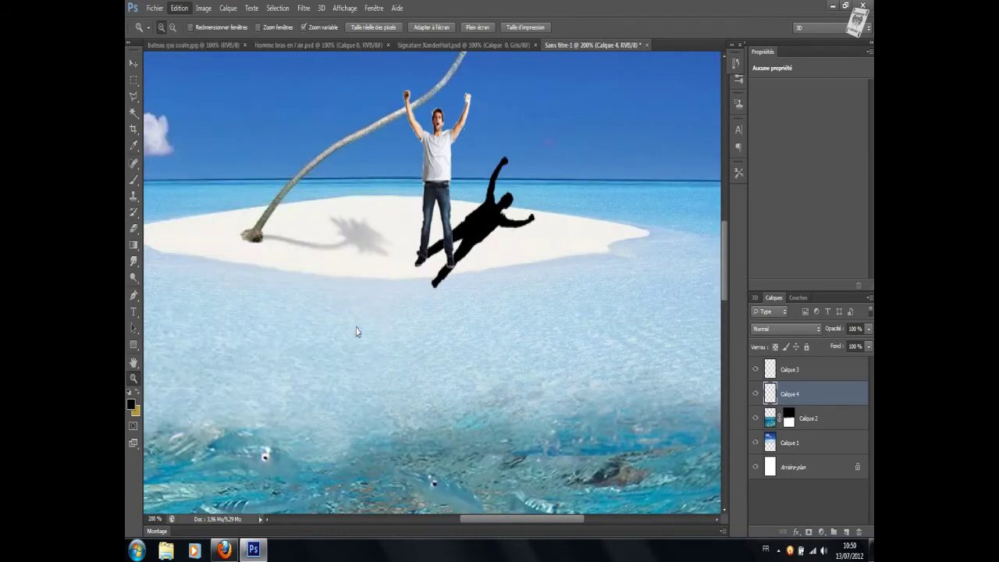
left_click_drag(434, 290, 449, 269)
left_click_drag(537, 205, 528, 175)
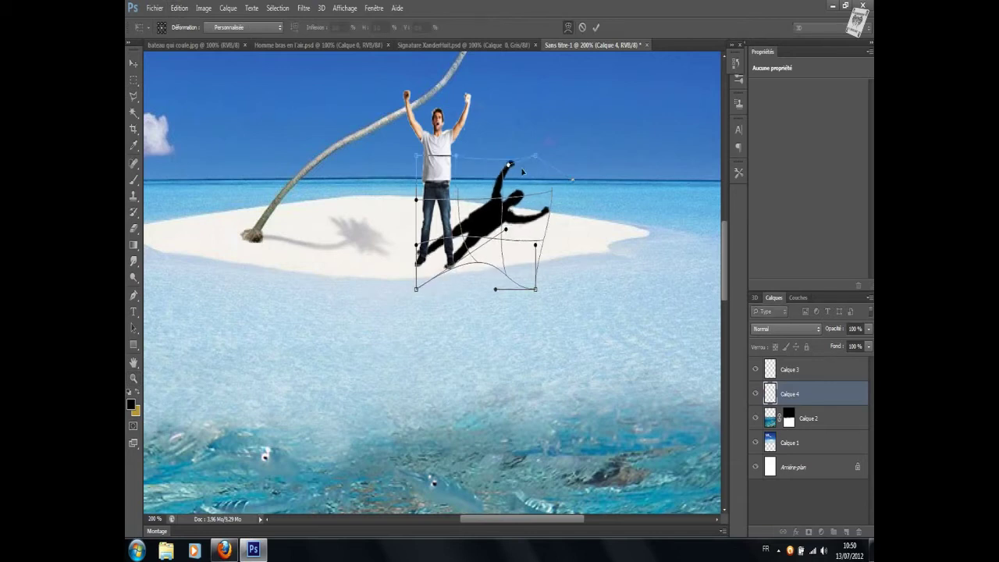
left_click_drag(505, 229, 582, 203)
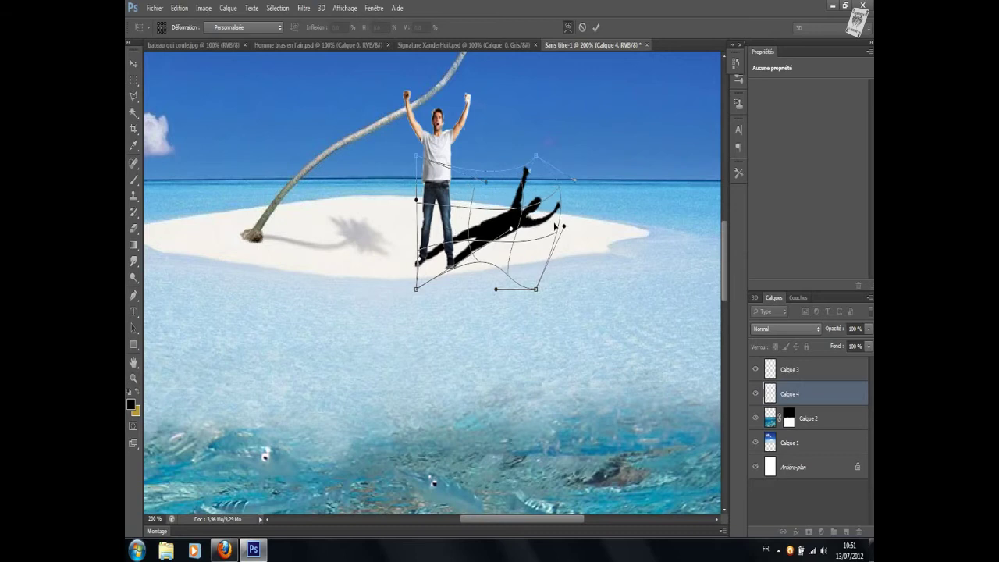
left_click_drag(482, 224, 528, 212)
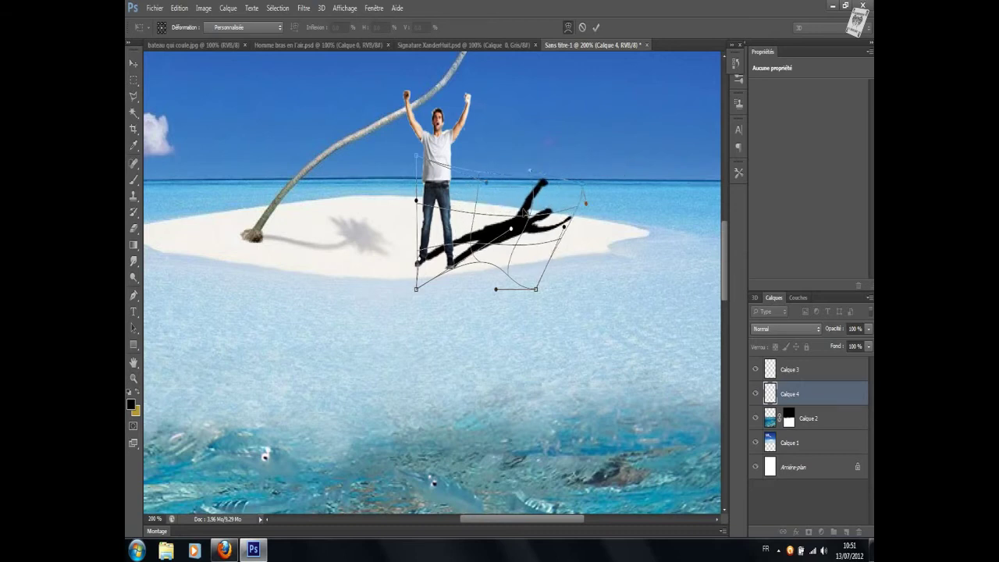
key("Return")
key("z")
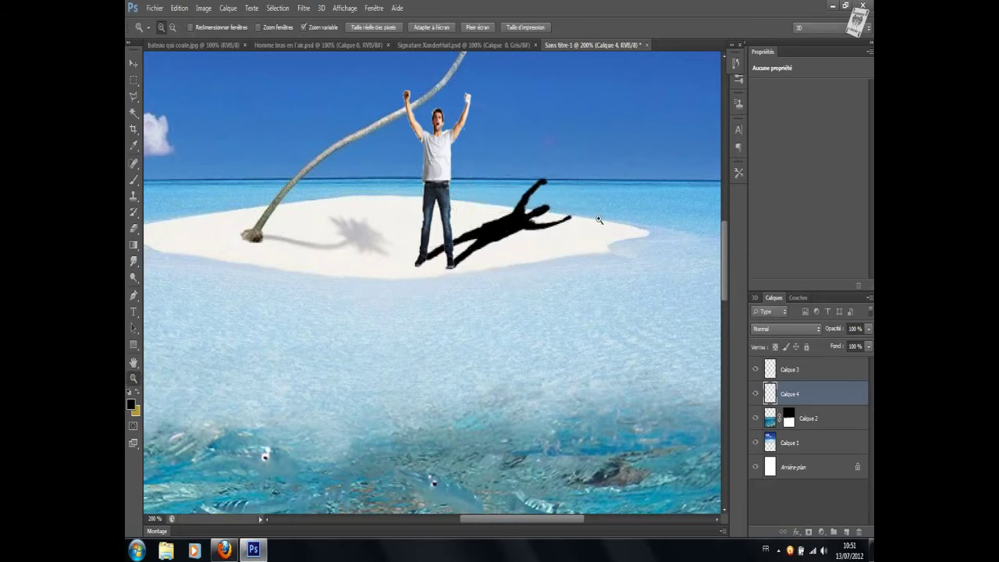
- Erase the shadow's overflow beyond the sand, correcting strokes via History
left_click(133, 227)
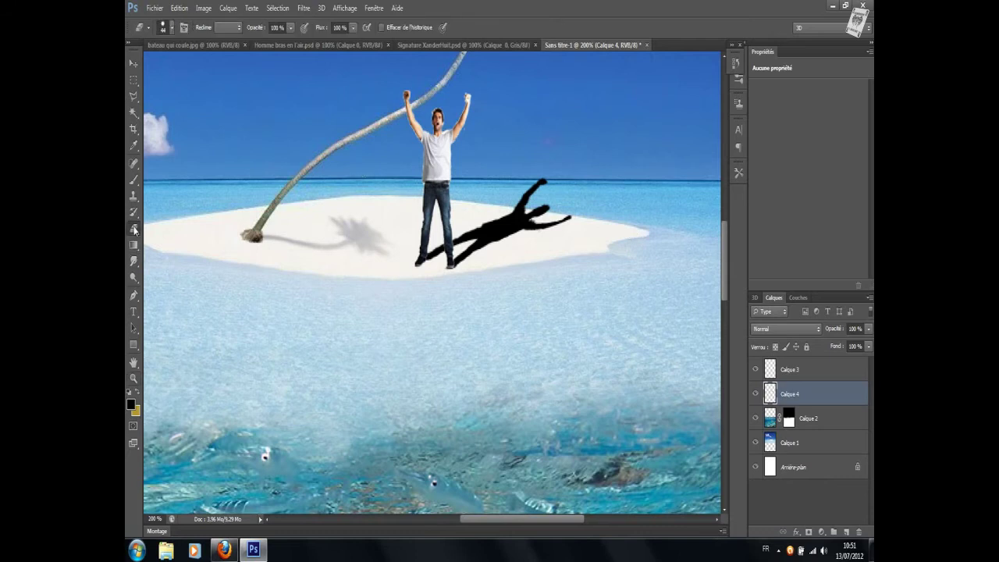
left_click(171, 30)
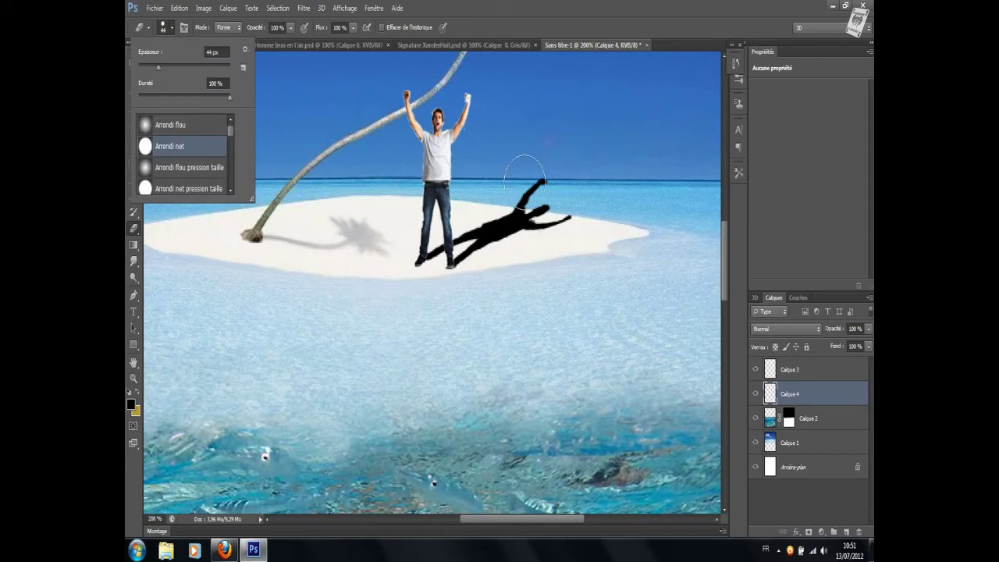
mouse_move(538, 195)
left_mouse_down()
mouse_move(522, 171)
mouse_move(535, 167)
left_mouse_up()
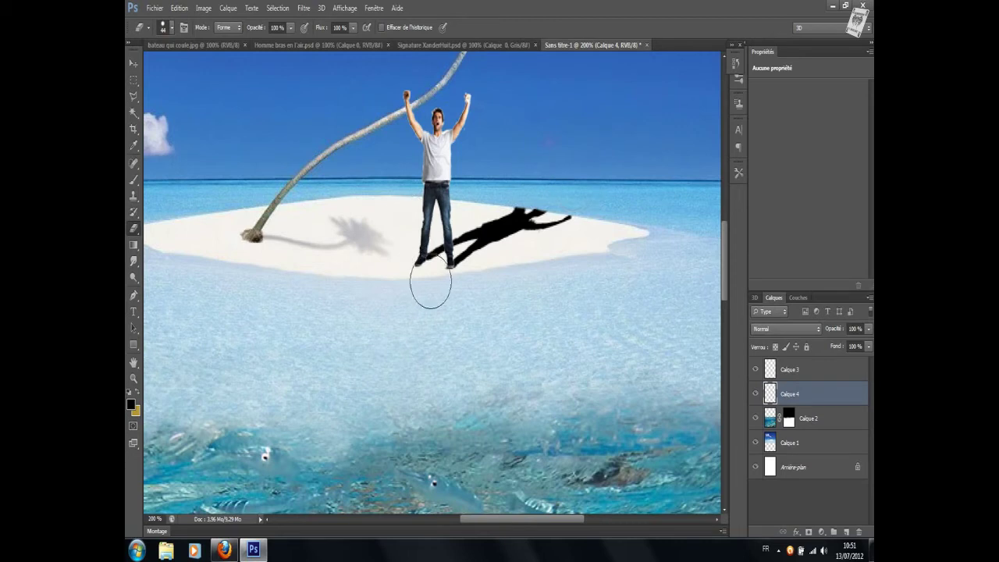
left_click(736, 62)
left_click(660, 96)
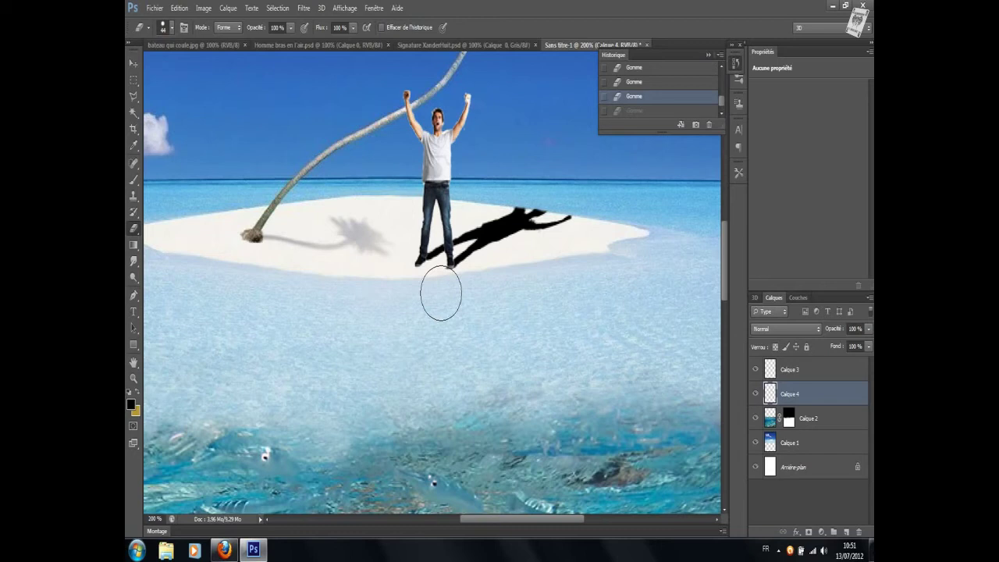
left_click(440, 294)
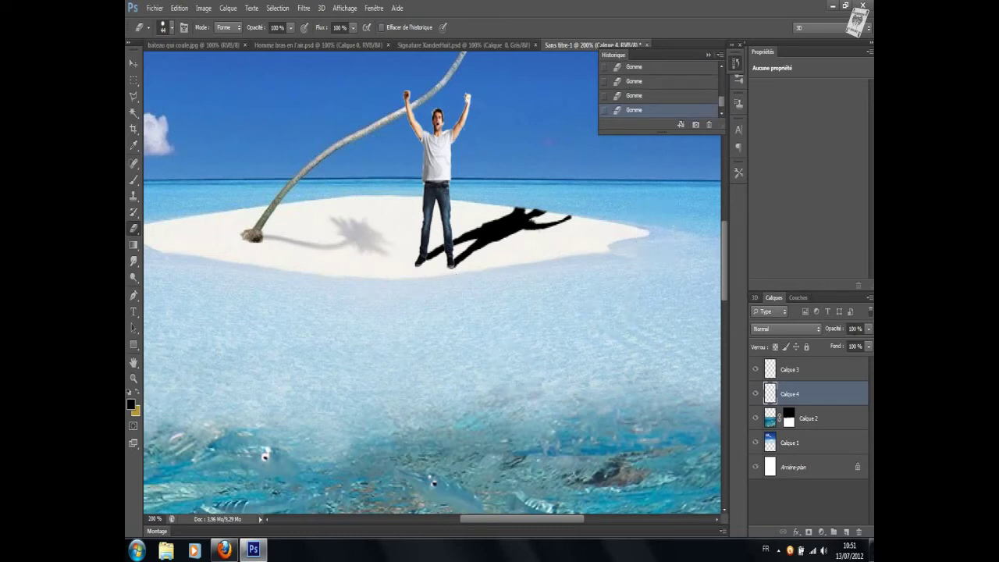
- Set the shadow layer's opacity to 20%
left_click(843, 329)
type("20")
key("Return")
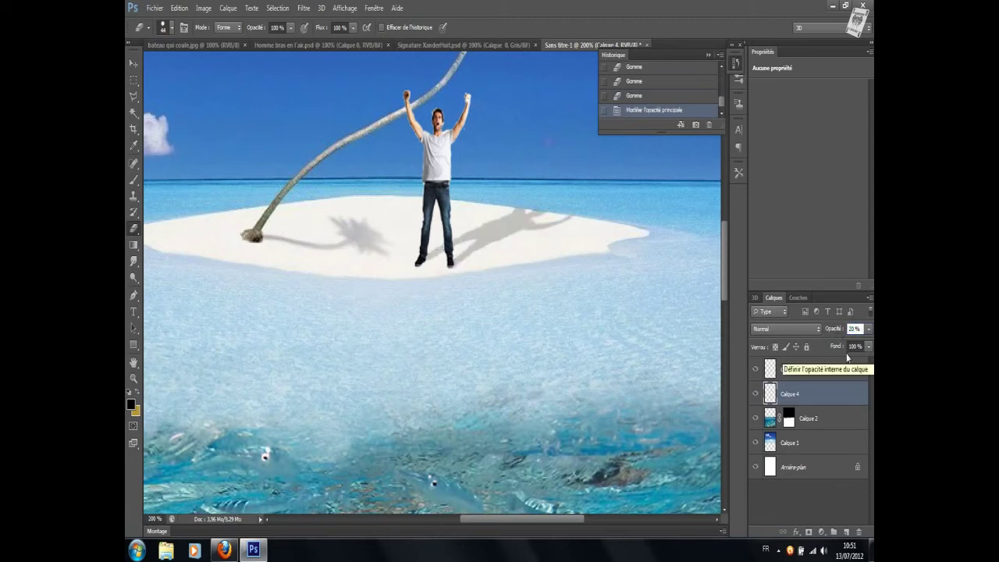
left_click(709, 54)
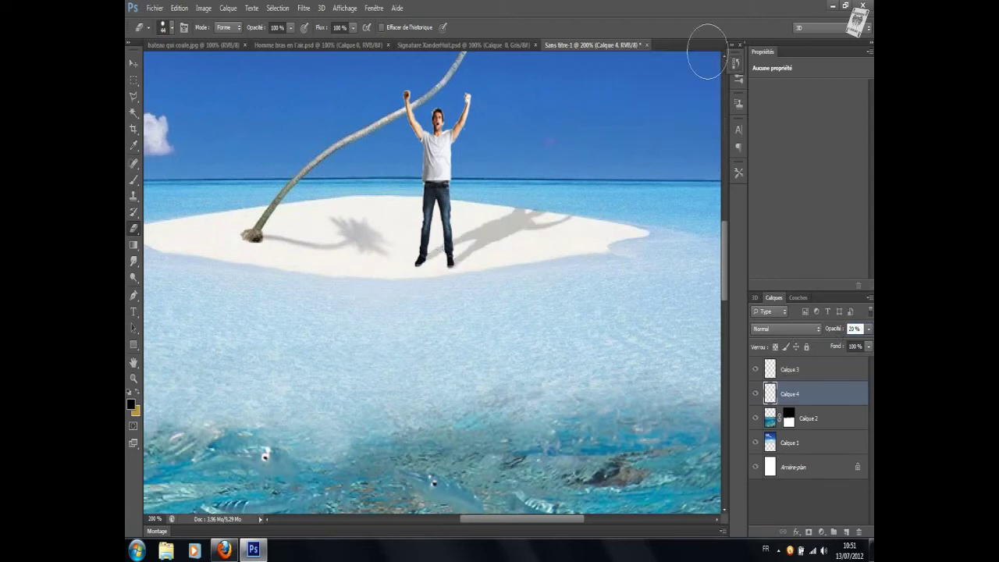
left_click(346, 9)
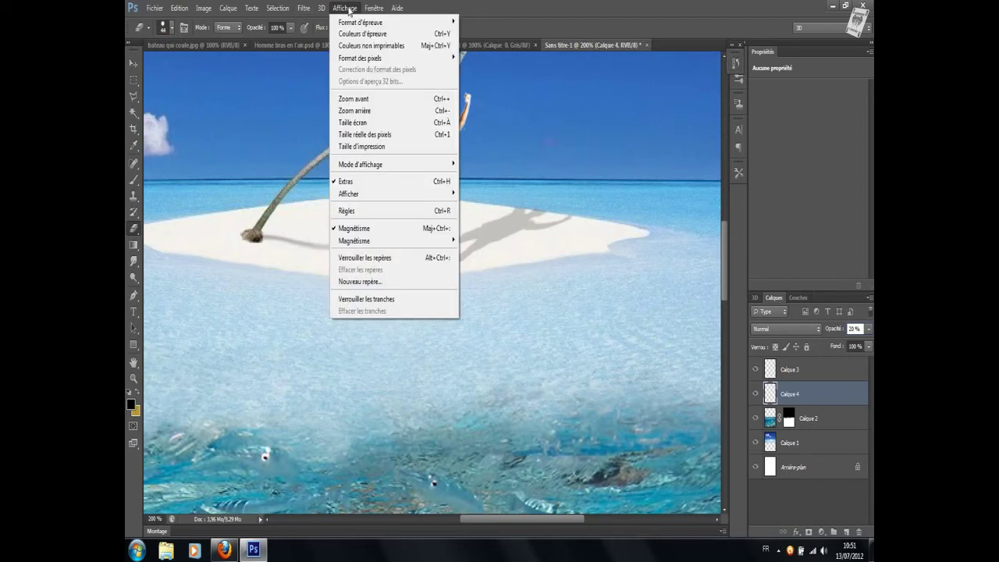
- Fit the view, close the man's PSD, and drag the sinking boat photo into the montage
left_click(388, 123)
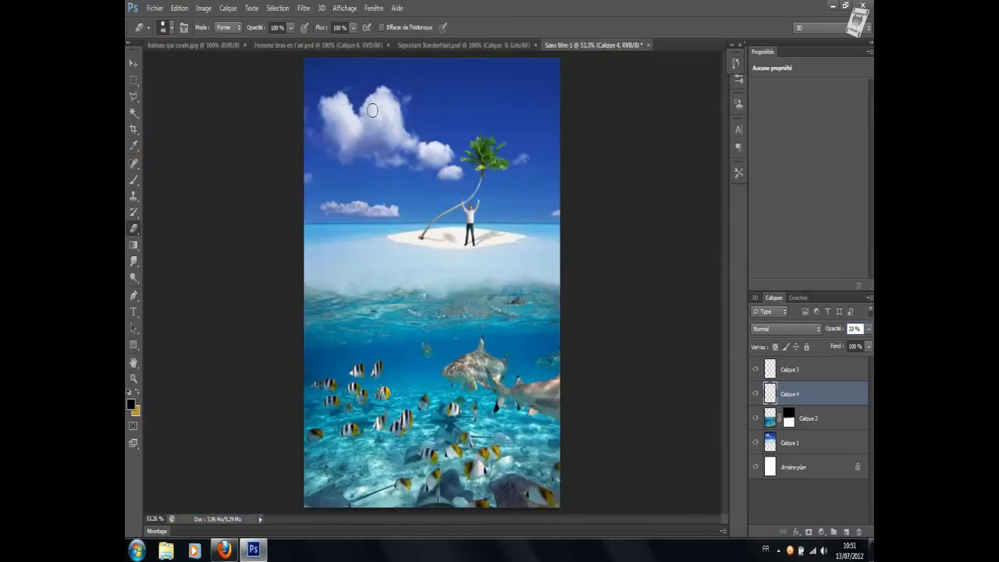
left_click(387, 46)
left_click(216, 47)
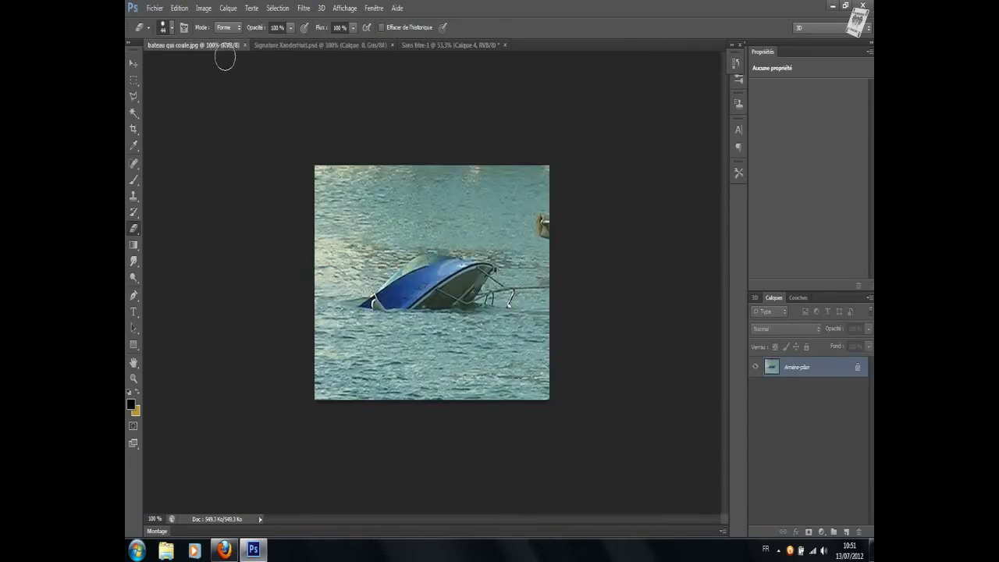
key("v")
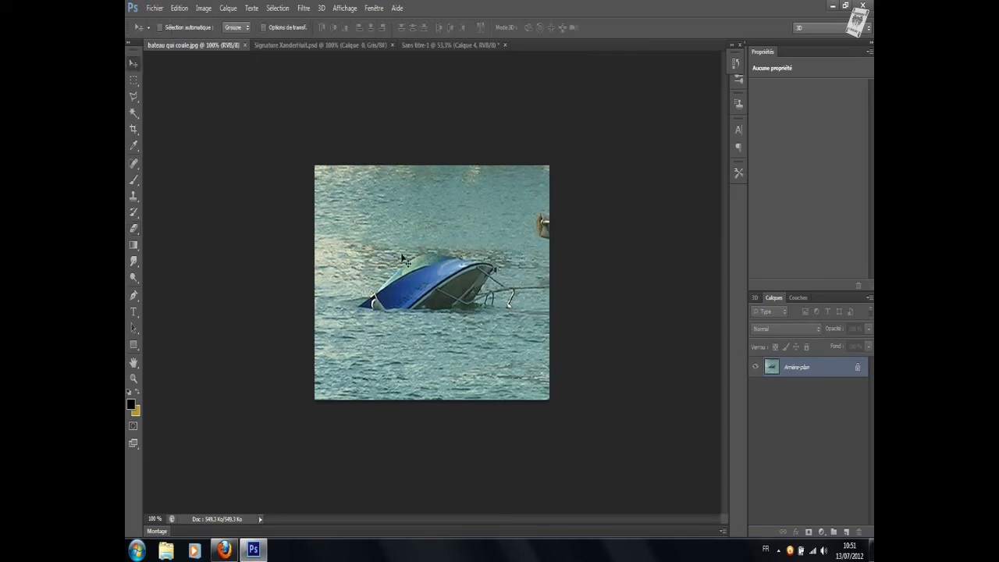
mouse_move(453, 63)
left_mouse_down()
mouse_move(417, 184)
mouse_move(381, 232)
mouse_move(385, 222)
left_mouse_up()
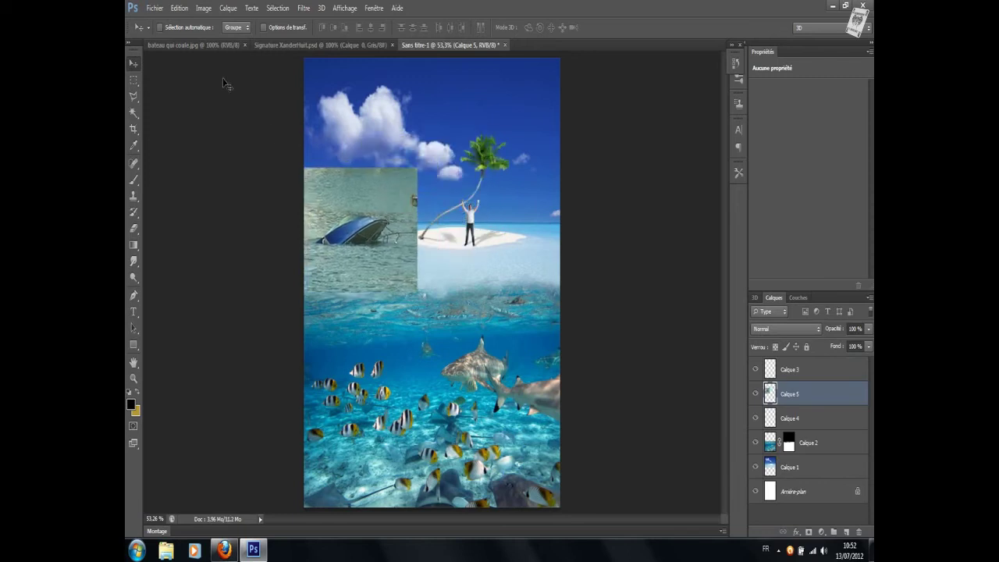
- Scale the boat layer to about 75.2% and set its blend mode to Produit
left_click(186, 9)
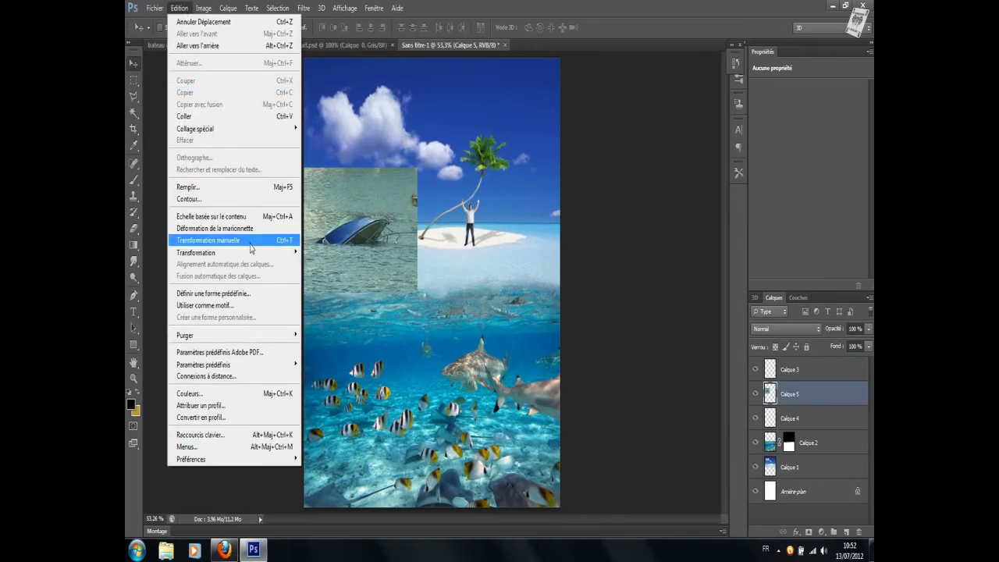
left_click(253, 241)
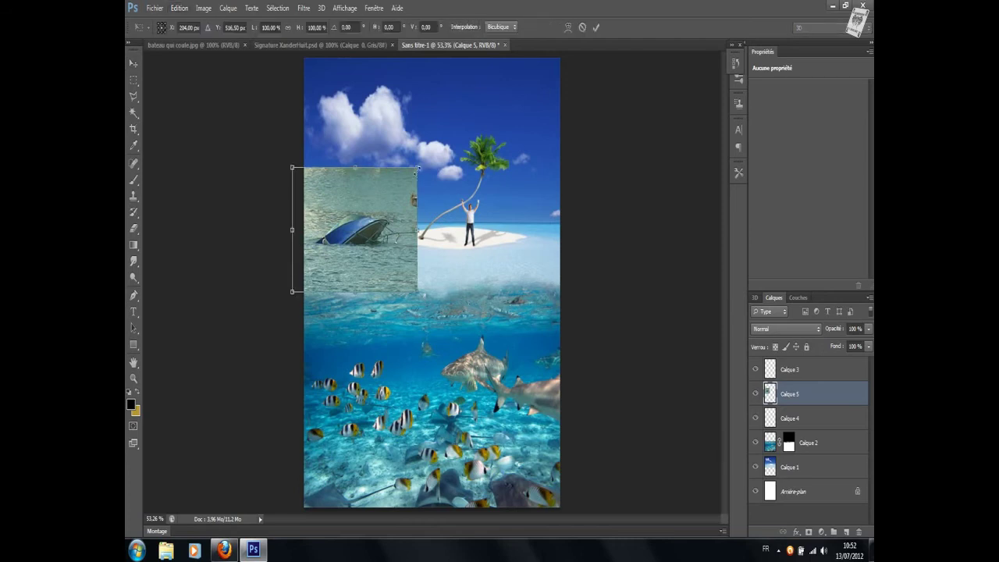
left_click_drag(419, 167, 373, 213)
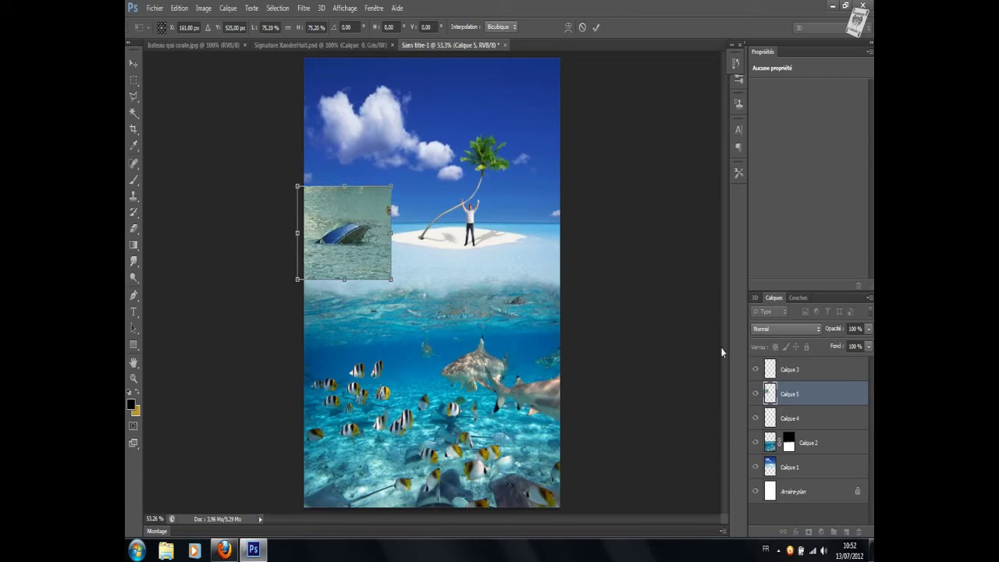
left_click(816, 330)
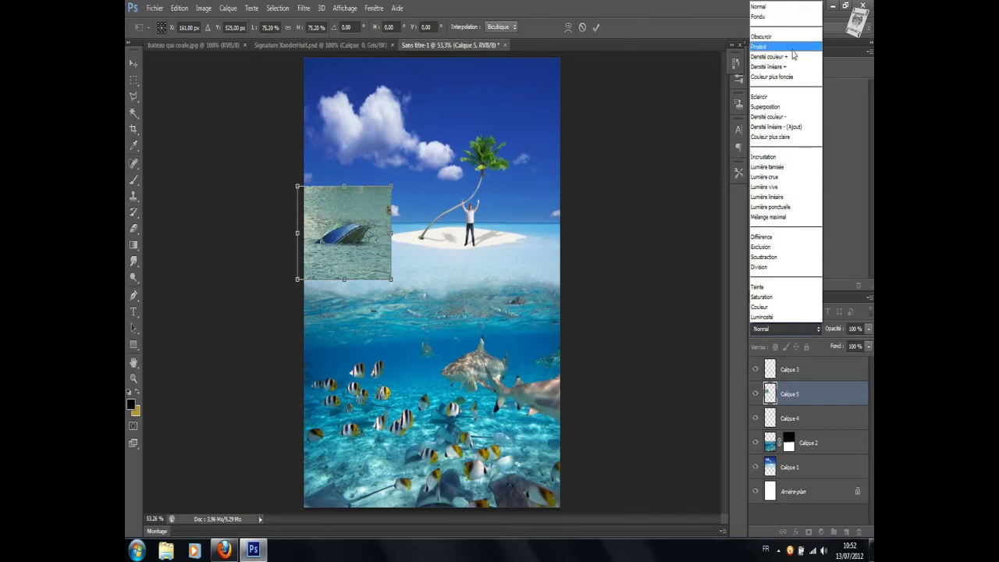
left_click(792, 47)
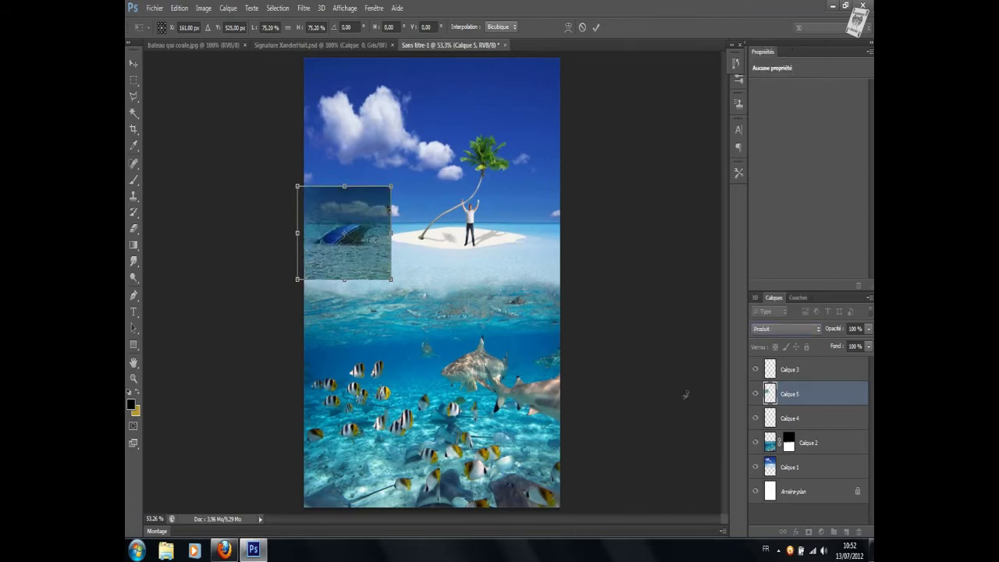
key("Return")
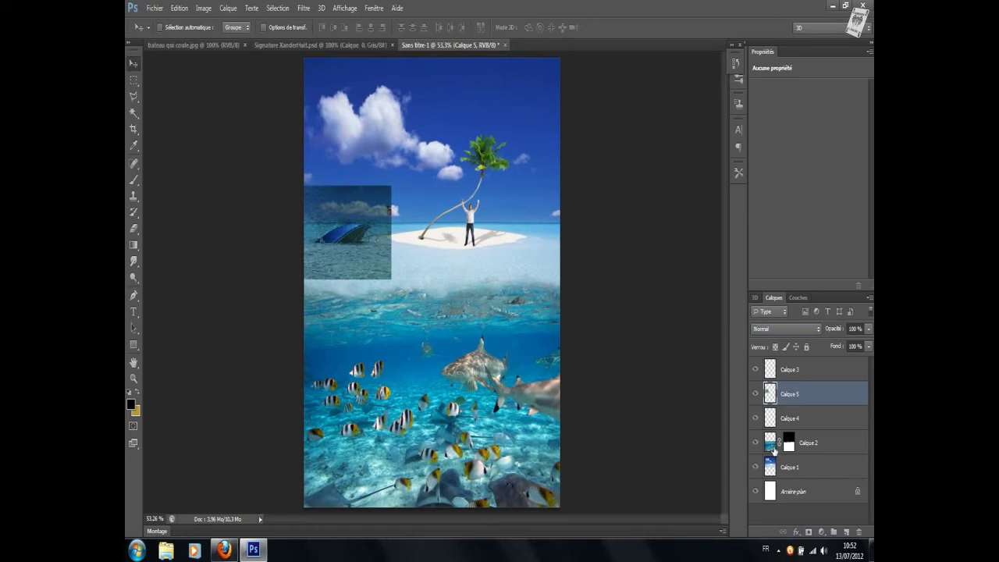
- Mask Calque 5's edges with a soft 50% black brush, then close bateau qui coule.jpg
left_click(809, 532)
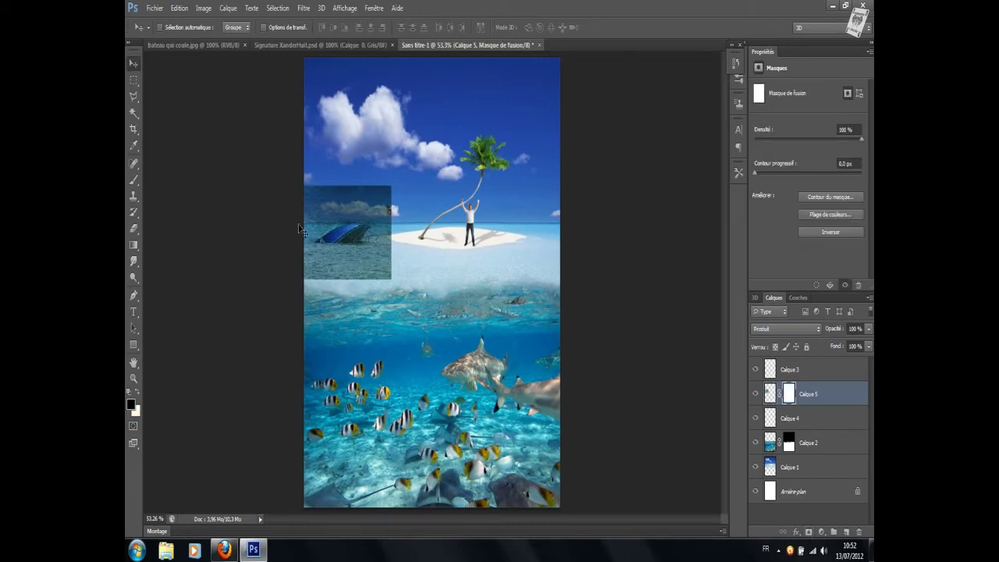
left_click(135, 181)
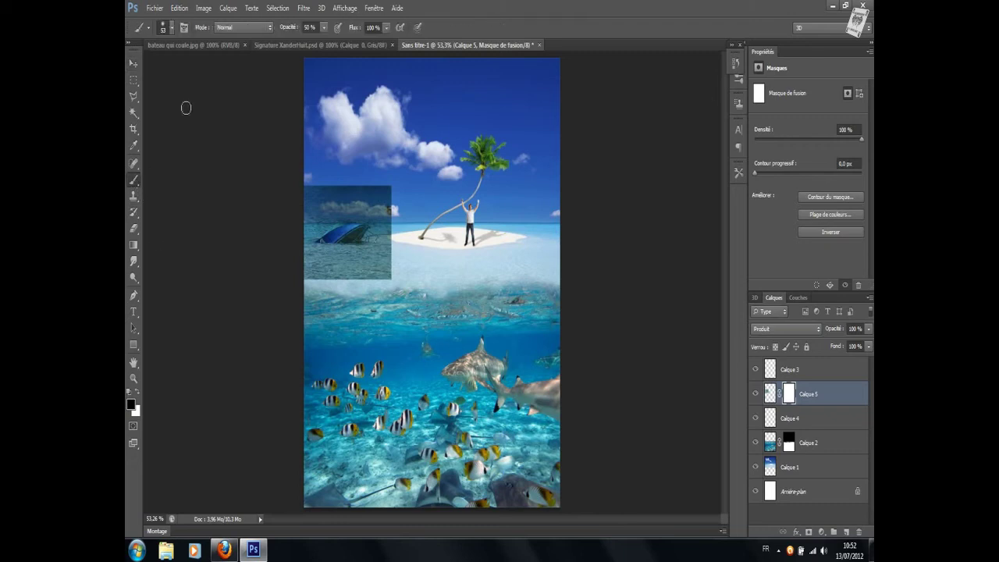
mouse_move(308, 186)
left_mouse_down()
mouse_move(383, 205)
mouse_move(387, 273)
mouse_move(313, 269)
mouse_move(367, 258)
mouse_move(370, 197)
mouse_move(326, 258)
mouse_move(383, 254)
mouse_move(373, 225)
mouse_move(336, 220)
left_mouse_up()
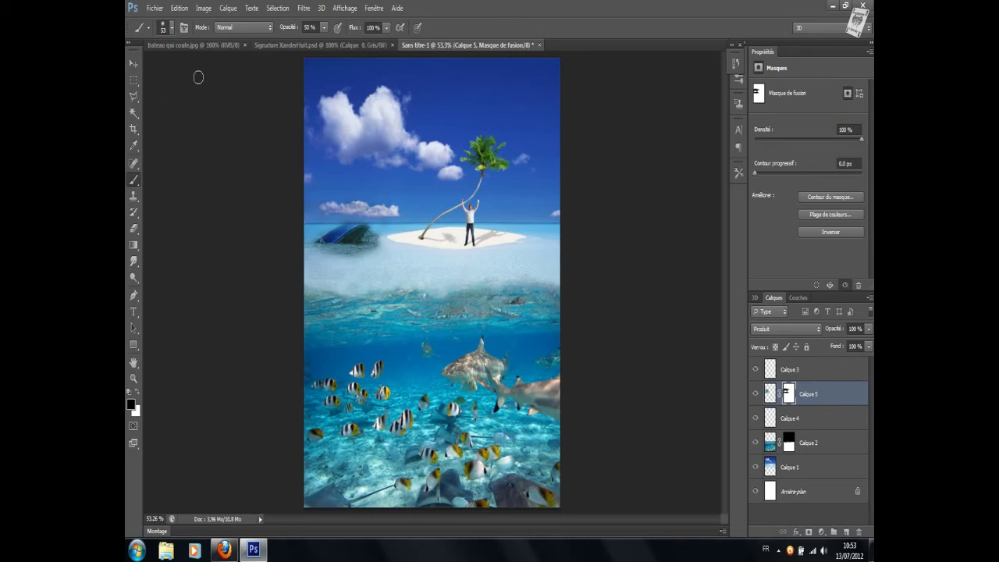
left_click(244, 46)
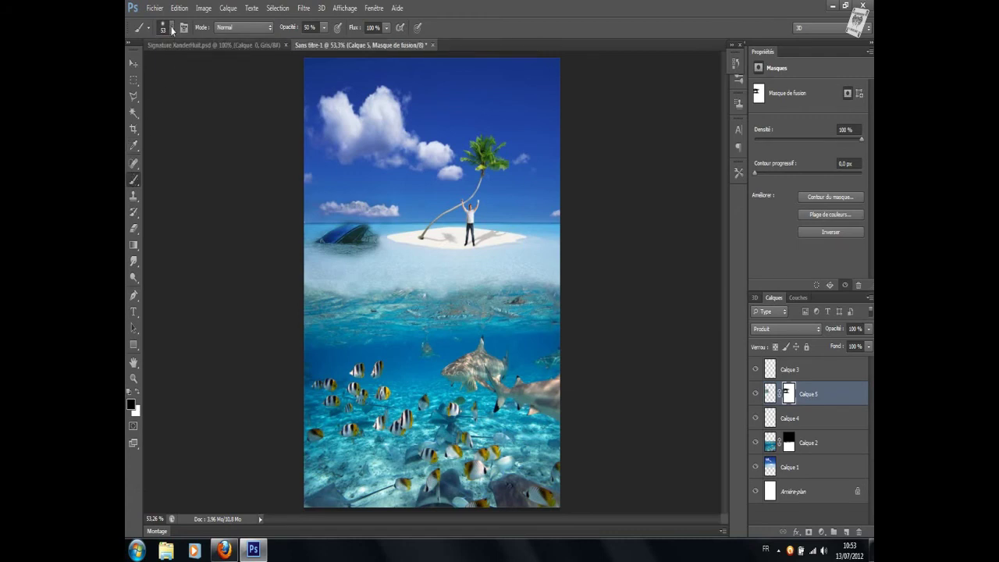
- On Calque 3, stamp a flock of birds in the upper sky with the Oiseau multiple 3 brush
left_click(787, 377)
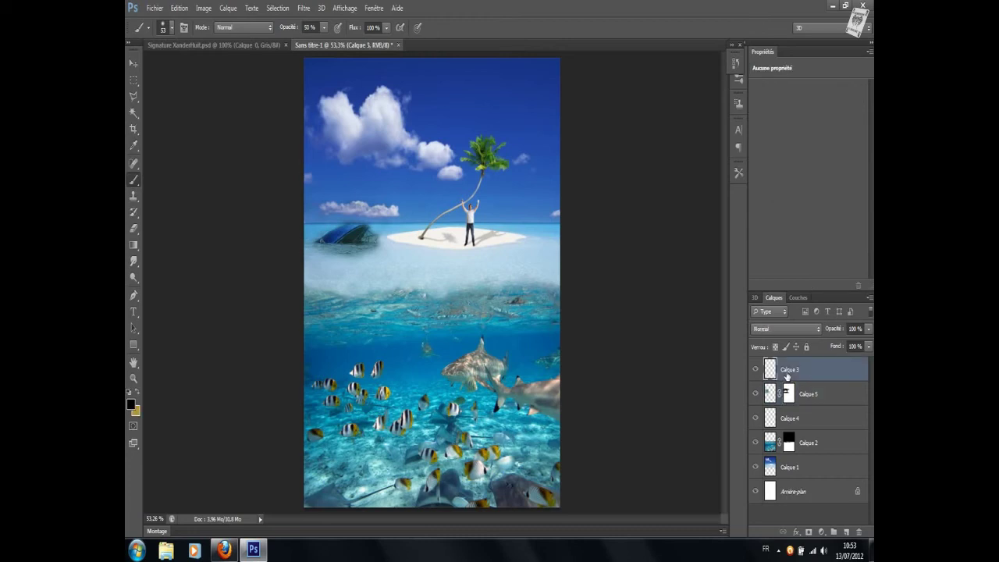
left_click(173, 30)
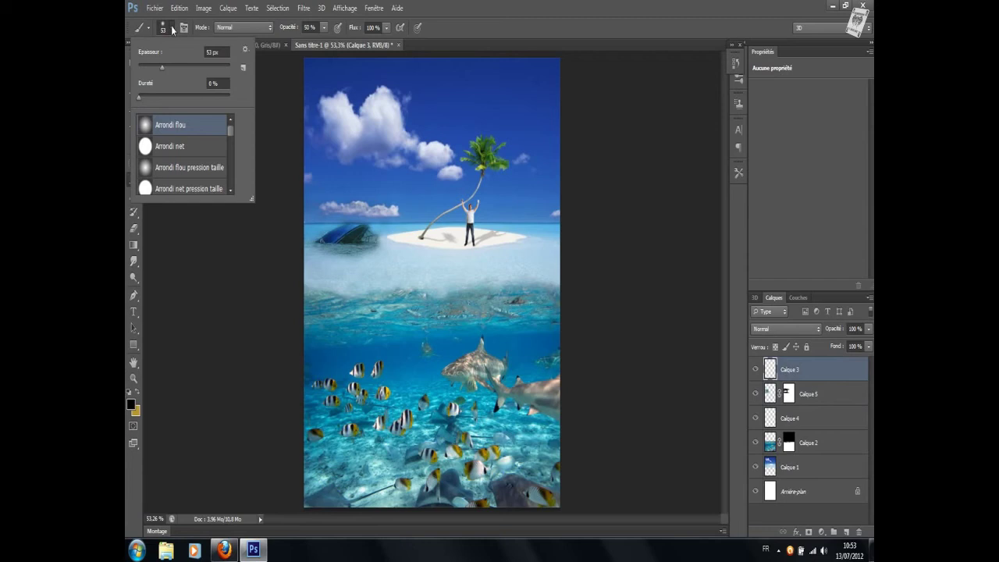
left_click_drag(231, 130, 228, 162)
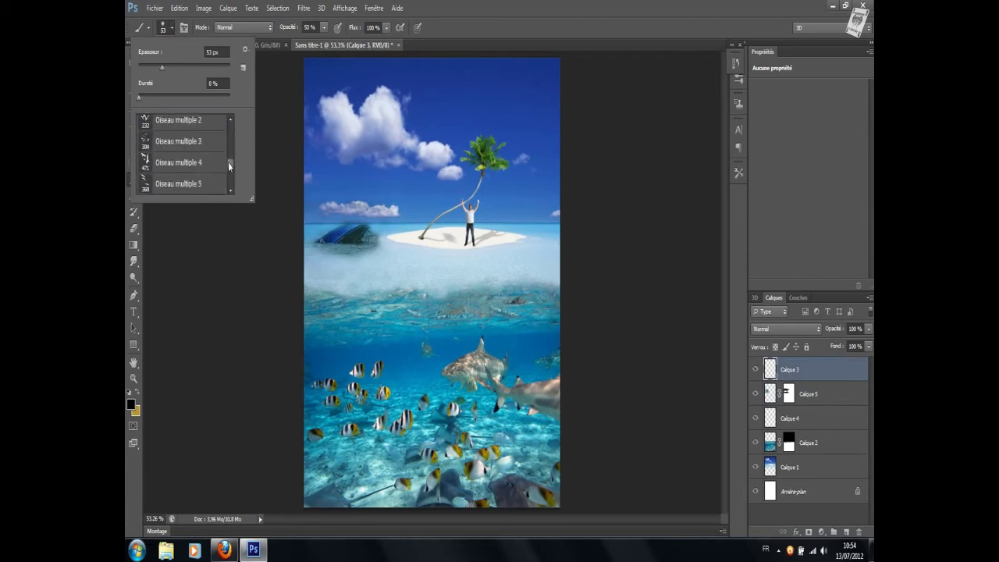
left_click(148, 143)
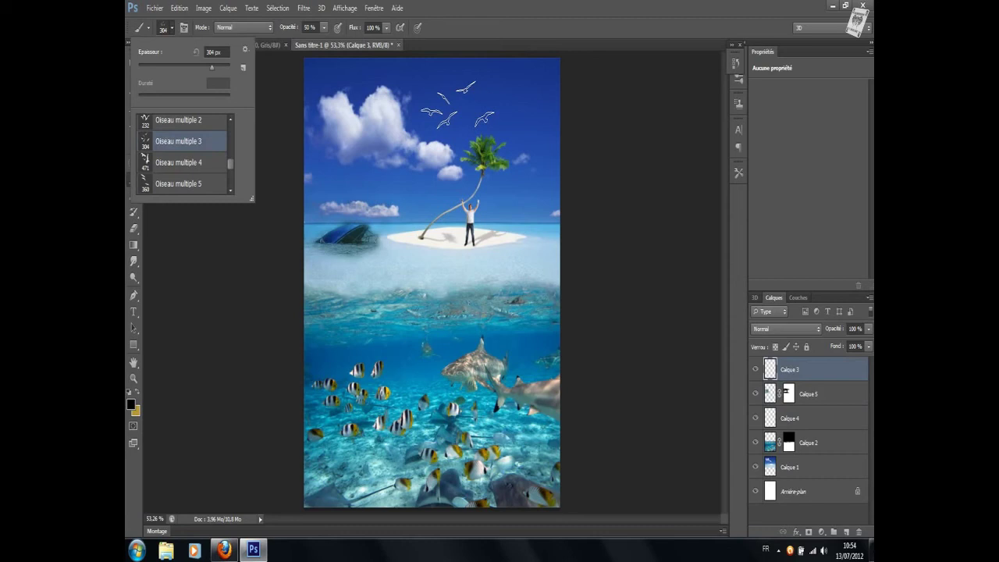
left_click(457, 103)
left_click(456, 103)
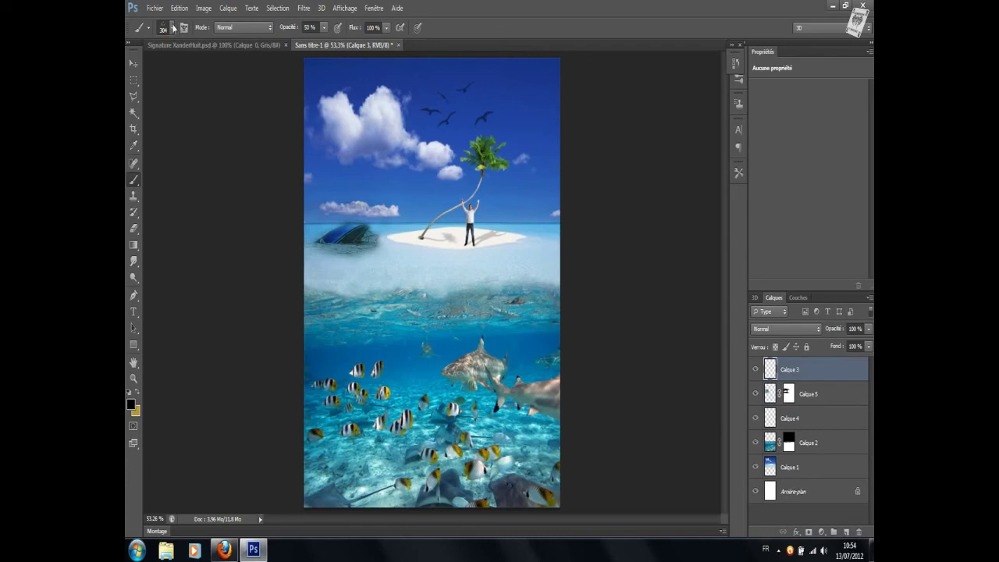
- Stamp small flocks in the upper-right sky with a reduced Oiseau multiple 5 brush
left_click(172, 29)
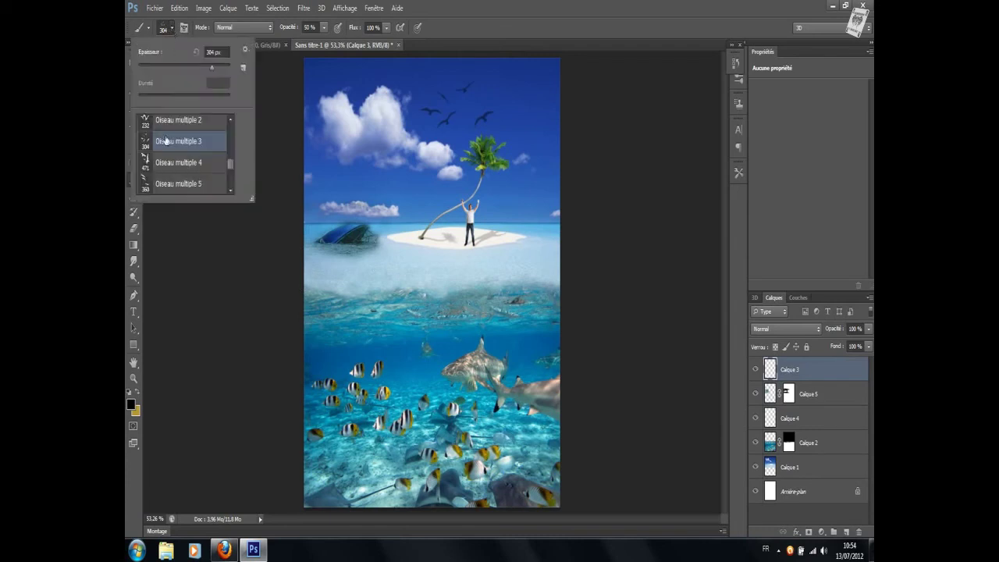
left_click(172, 181)
left_click(168, 68)
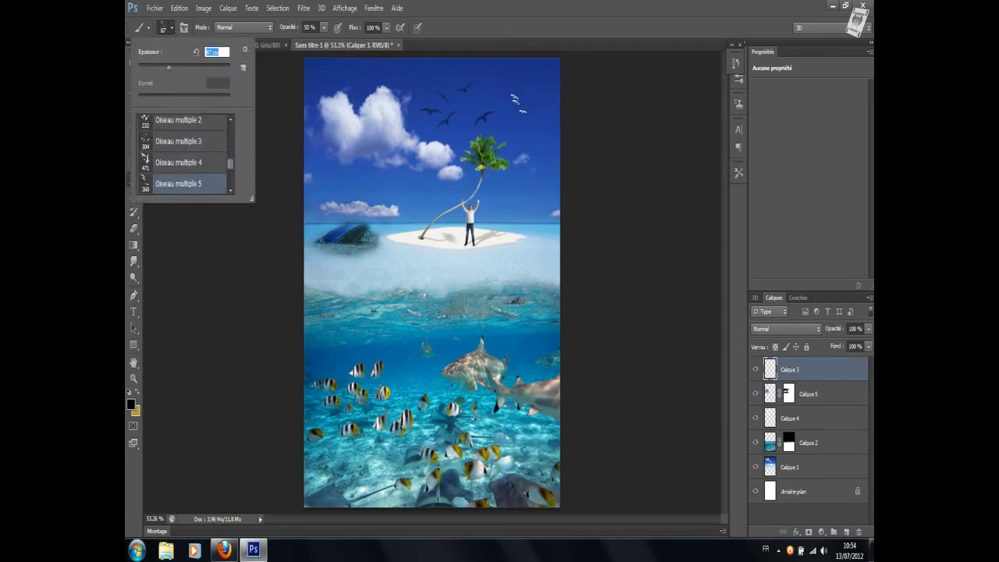
left_click(179, 67)
left_click(508, 93)
key("Return")
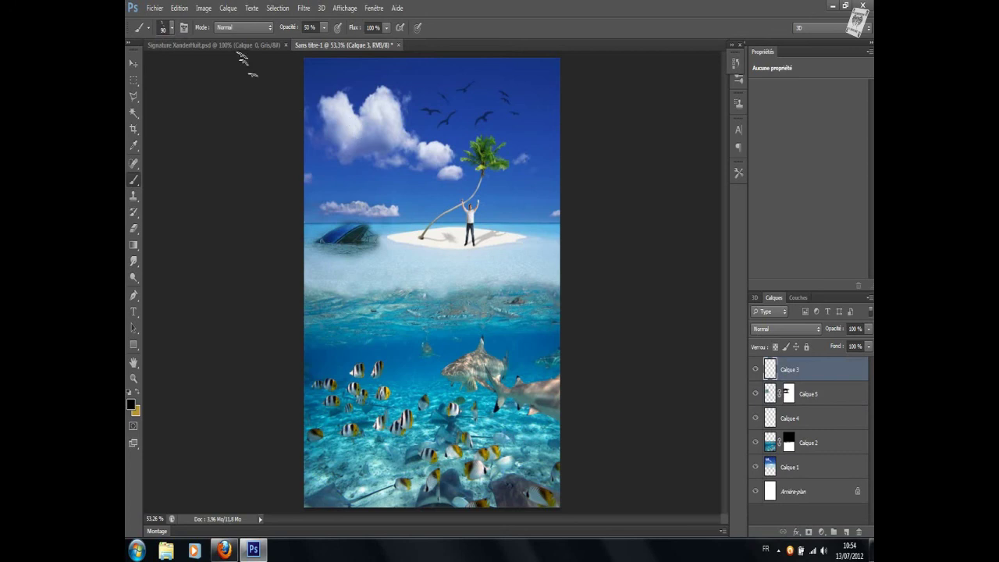
left_click(132, 64)
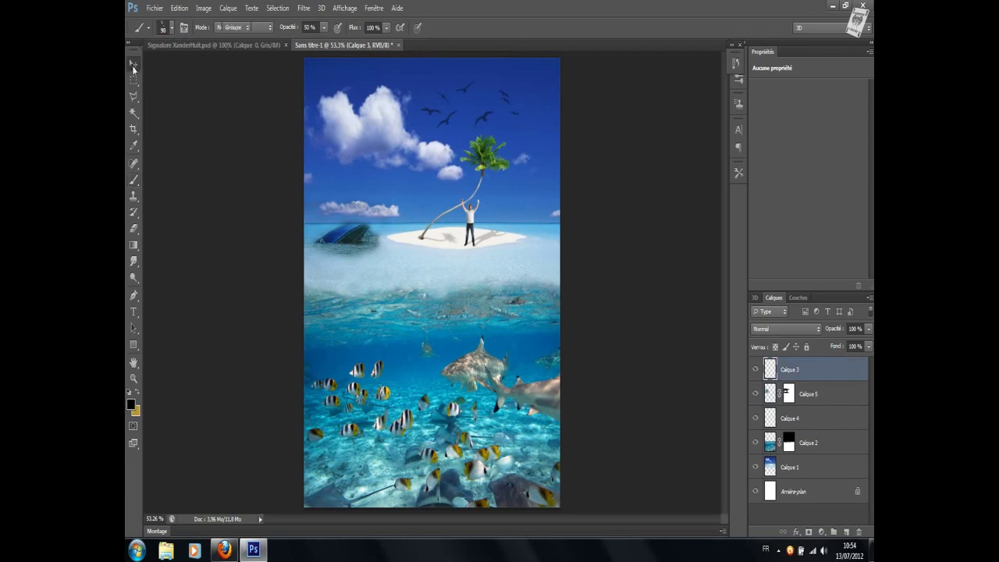
- Drag the signature from Signature XanderHuit.psd into Sans titre-1 as a new layer
left_click(180, 45)
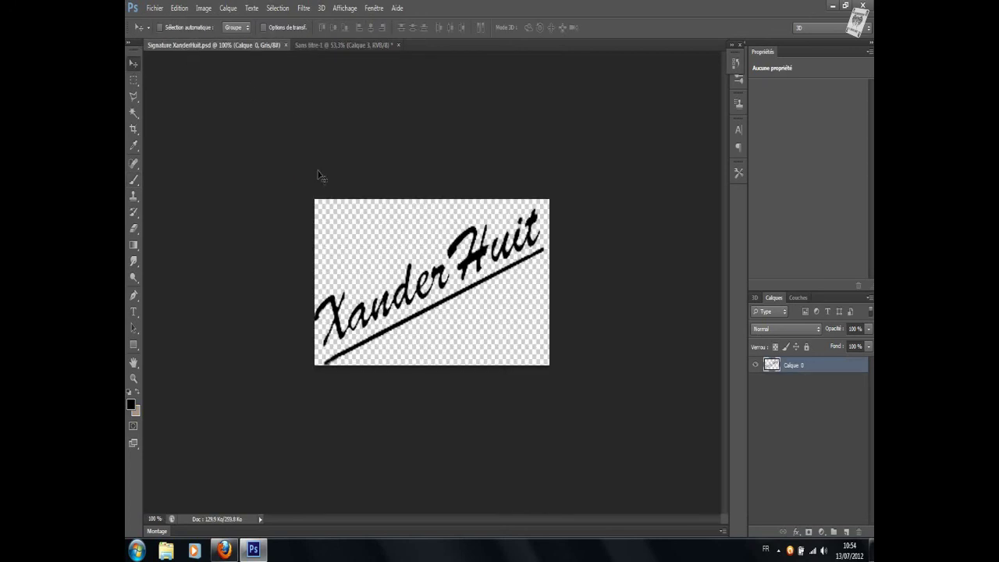
left_click_drag(357, 223, 359, 45)
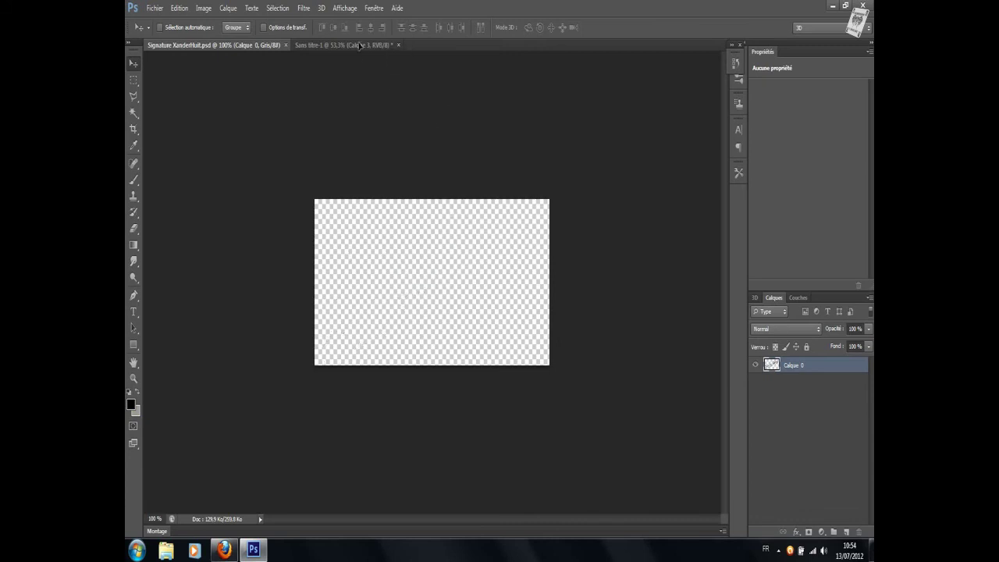
left_click_drag(360, 45, 395, 270)
- Scale the signature down into the bottom-right corner with Transformation manuelle
left_click(181, 8)
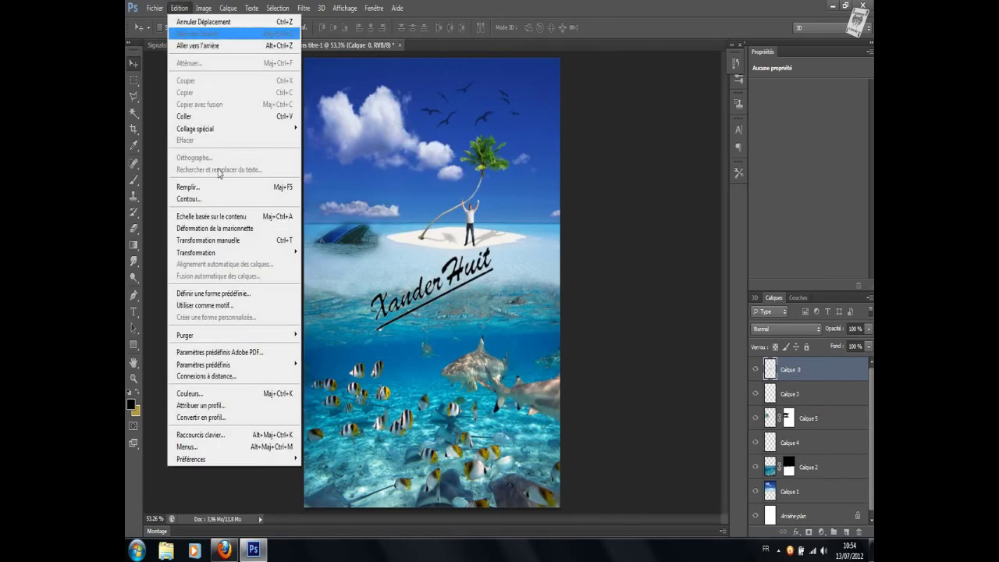
left_click(262, 247)
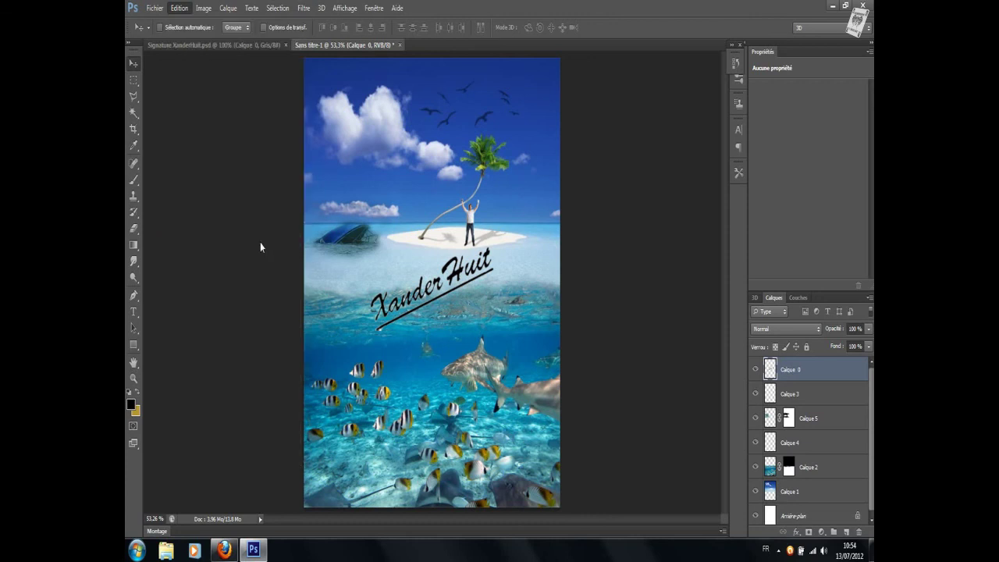
mouse_move(394, 272)
left_mouse_down()
mouse_move(418, 460)
mouse_move(506, 471)
left_mouse_up()
key("Return")
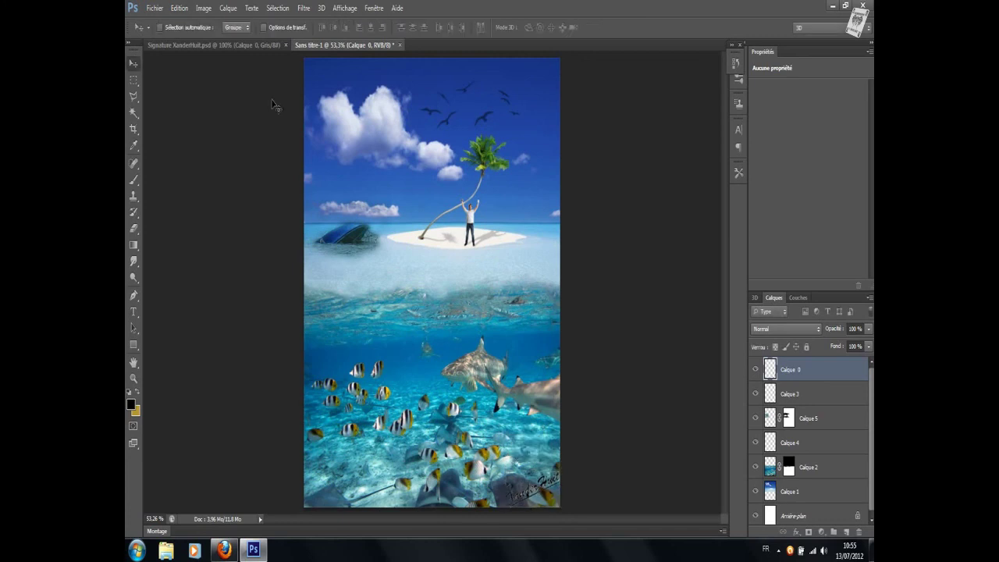
left_click(228, 8)
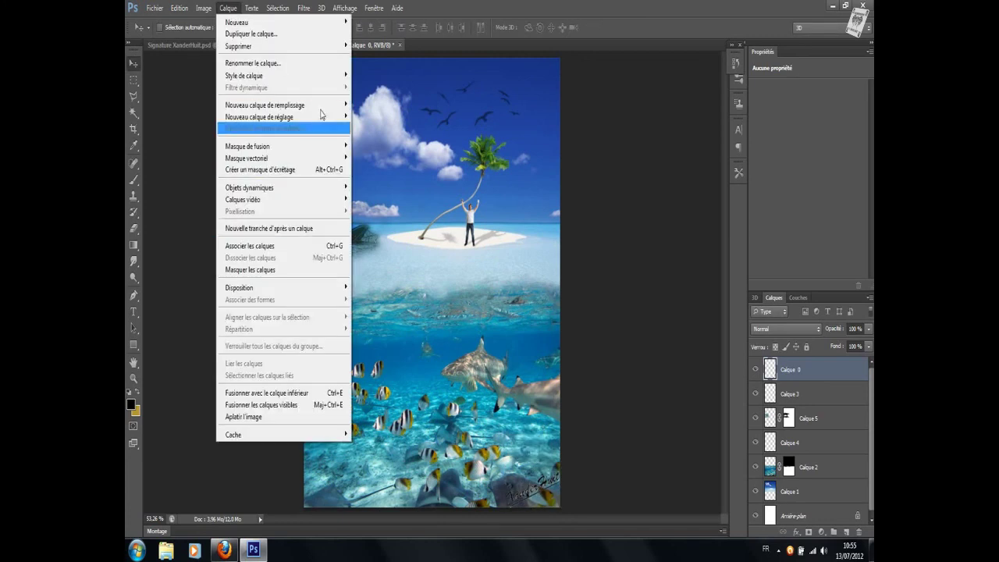
mouse_move(244, 75)
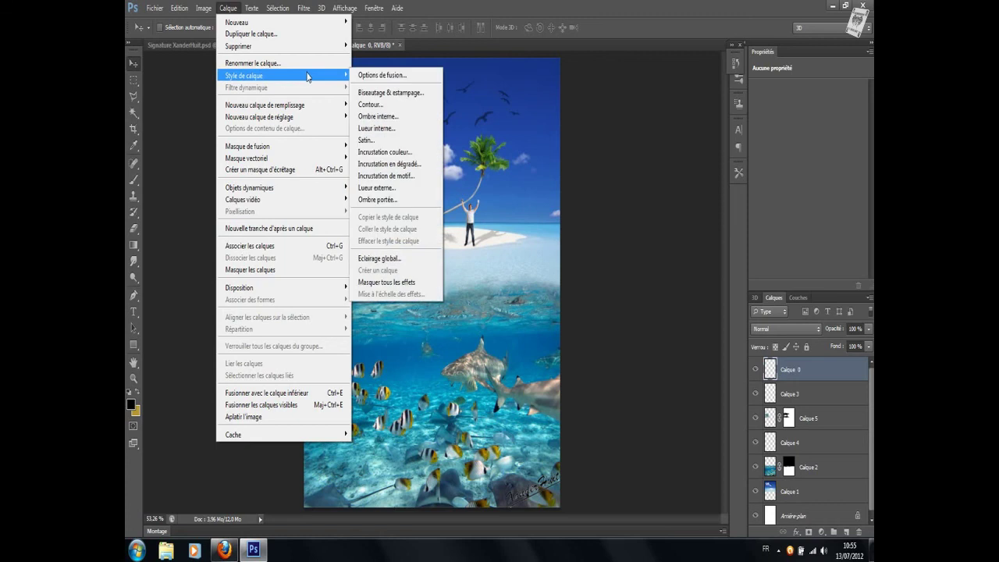
- Add a 100% opacity Lueur externe to the signature, then flatten the image
left_click(413, 189)
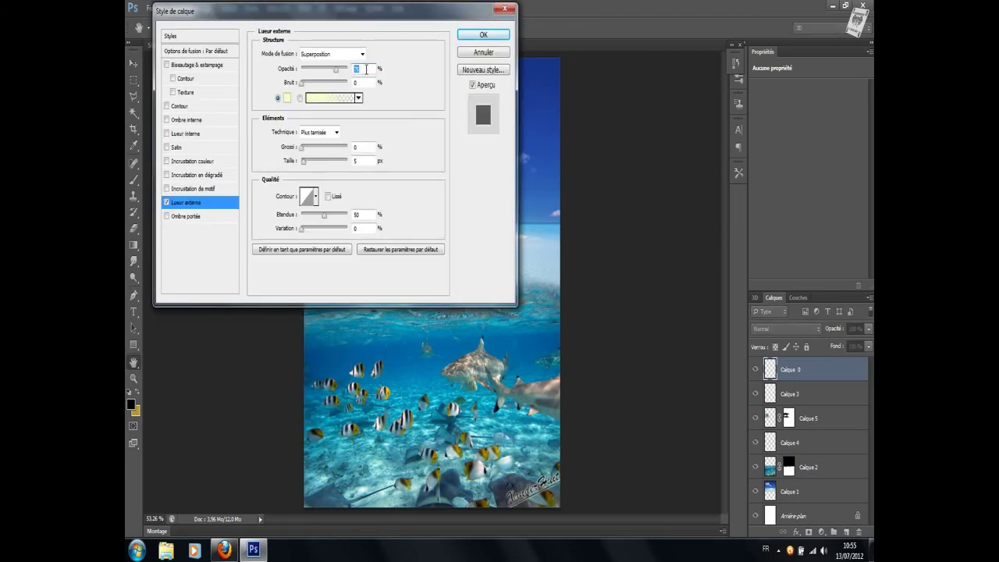
type("100")
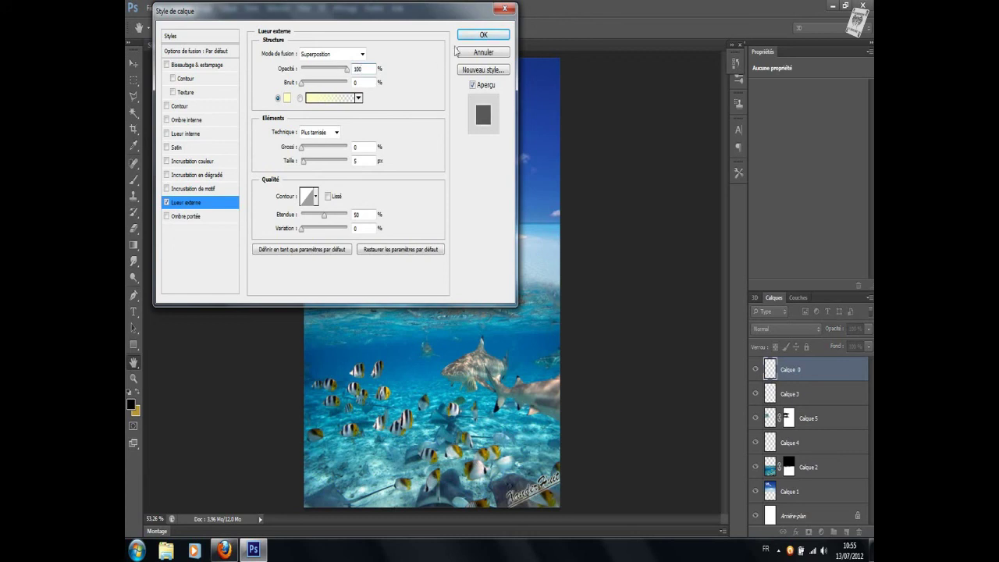
left_click(466, 37)
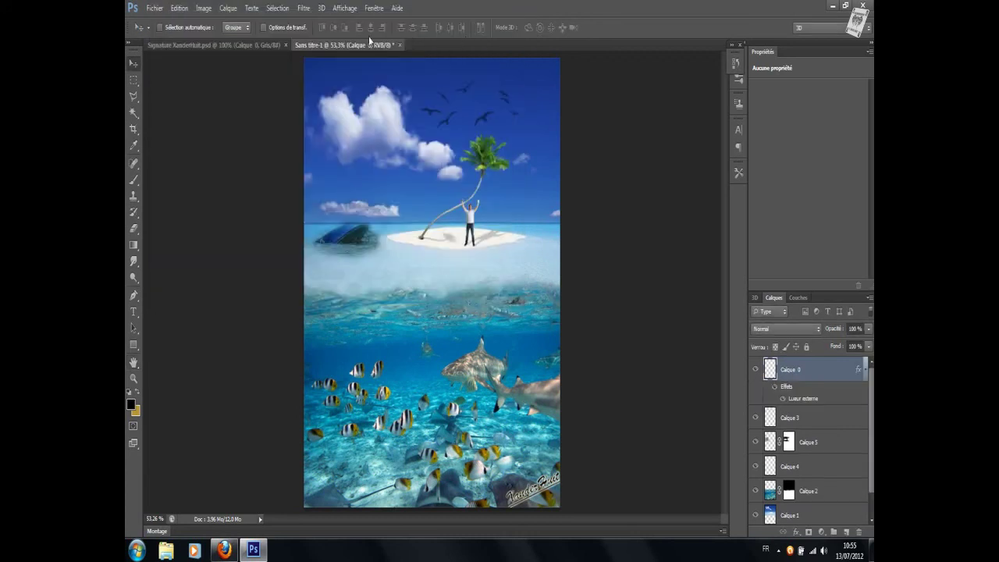
left_click(228, 10)
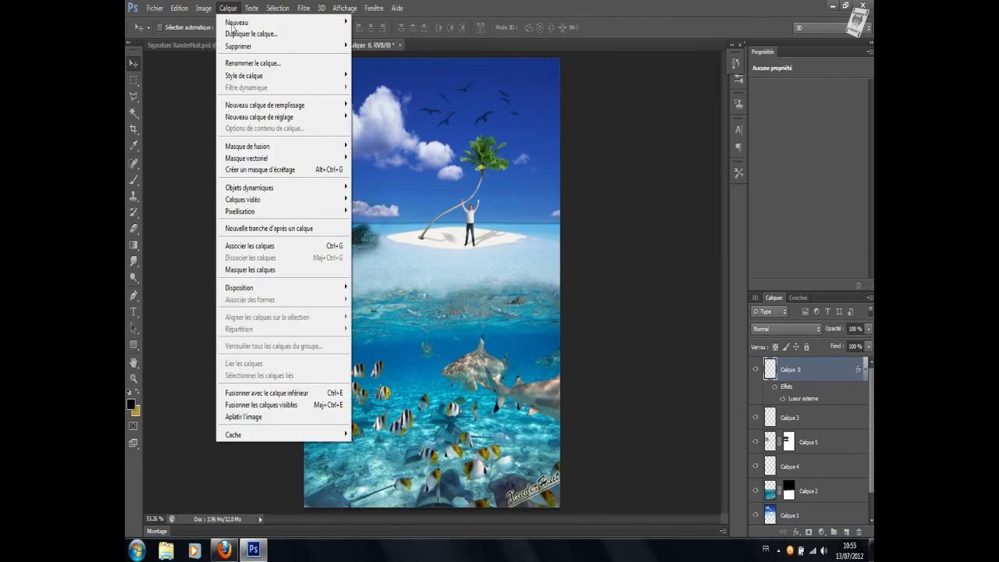
left_click(248, 416)
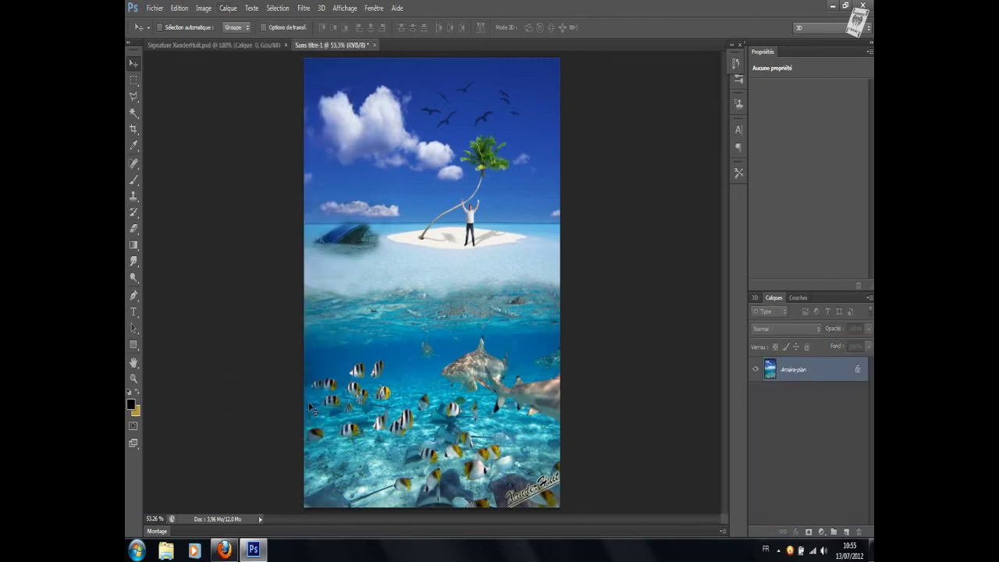